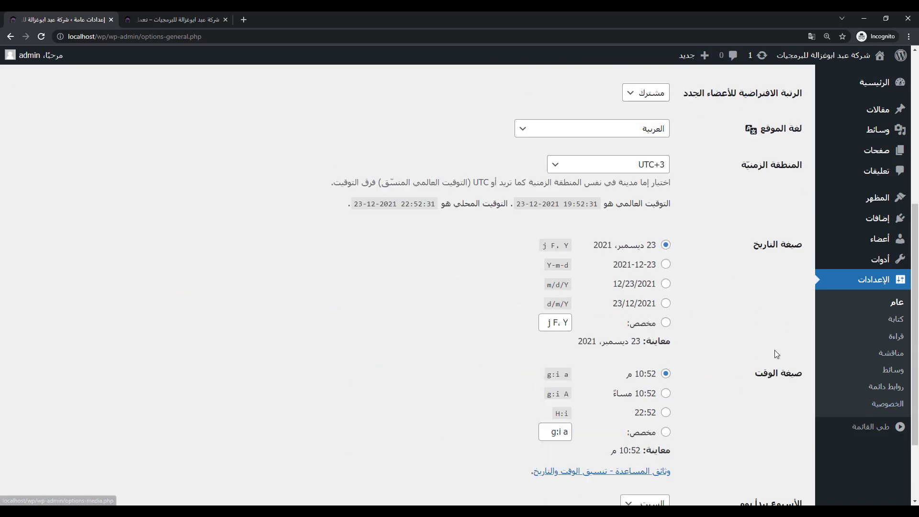
# Step: Examine the site name in the general settings and compare it with the title shown for the live site
pyautogui.scroll(6, 772, 352)
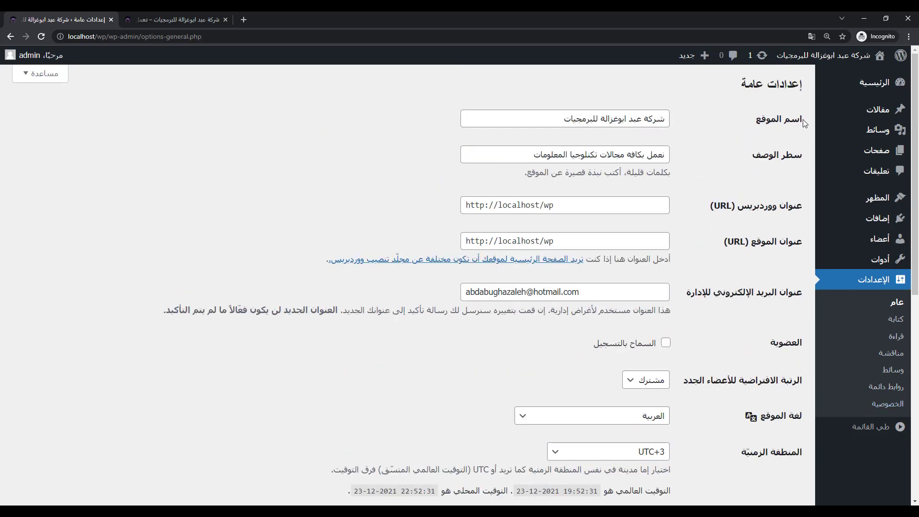
pyautogui.moveTo(795, 125); pyautogui.dragTo(733, 117)
pyautogui.moveTo(582, 119); pyautogui.dragTo(564, 119)
pyautogui.moveTo(623, 122); pyautogui.dragTo(697, 121)
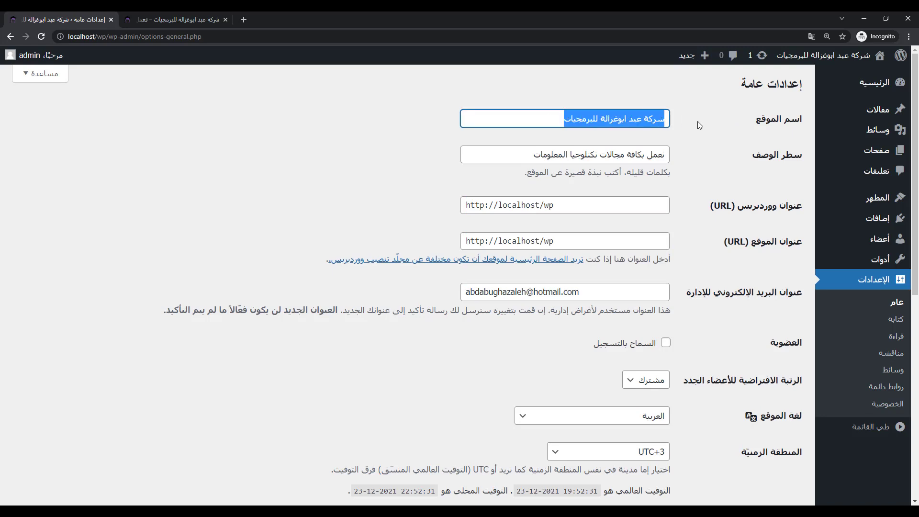
pyautogui.click(697, 121)
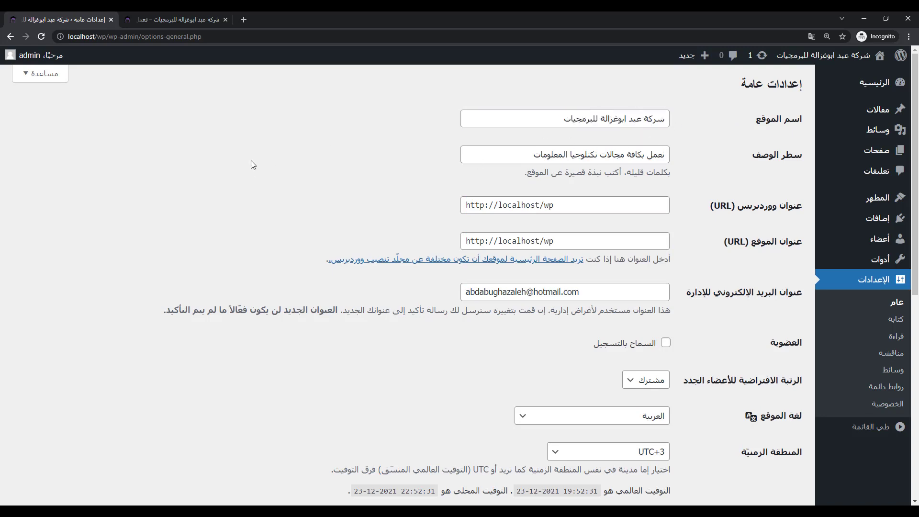
pyautogui.click(175, 19)
pyautogui.click(43, 36)
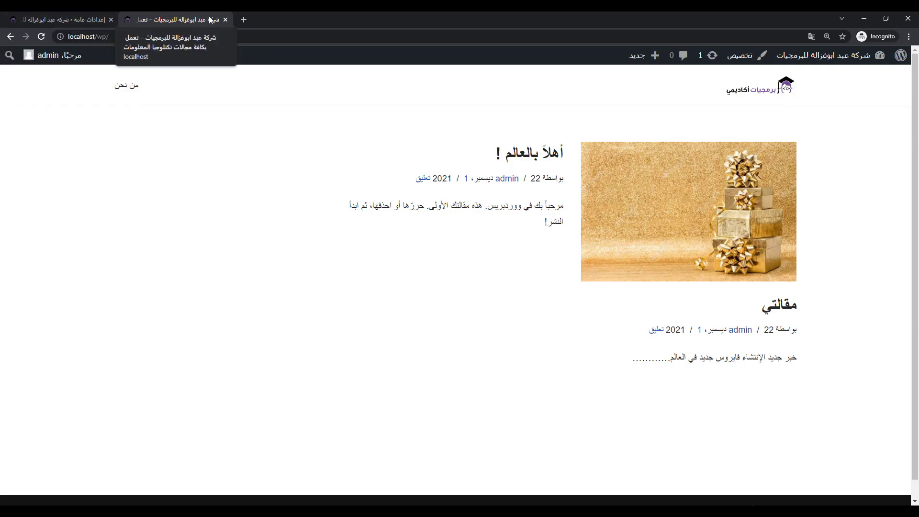
pyautogui.click(80, 17)
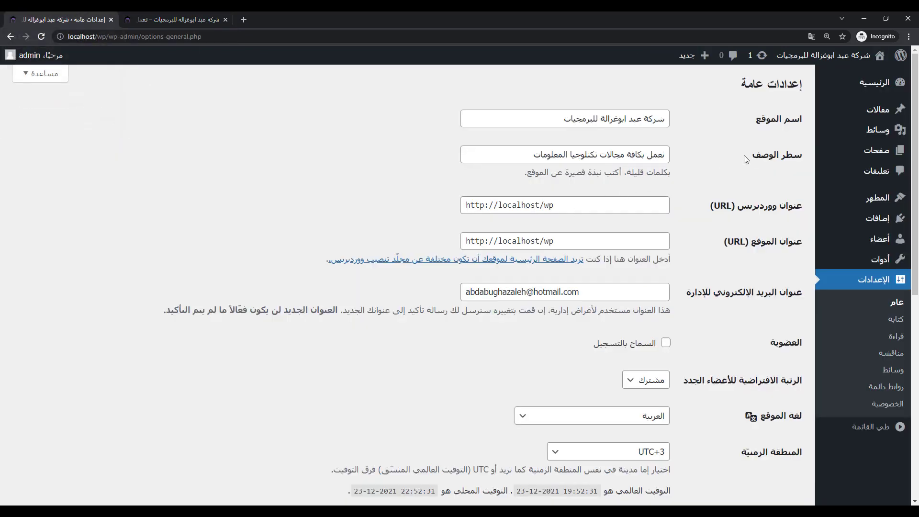
# Step: Examine the tagline (سطر الوصف) in the general settings and compare it with the live site's title text
pyautogui.moveTo(749, 158); pyautogui.dragTo(800, 158)
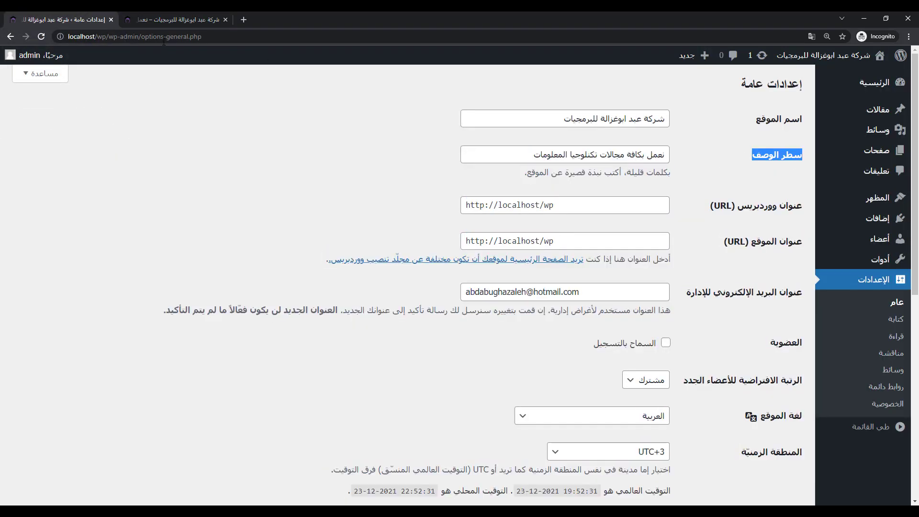
pyautogui.click(175, 20)
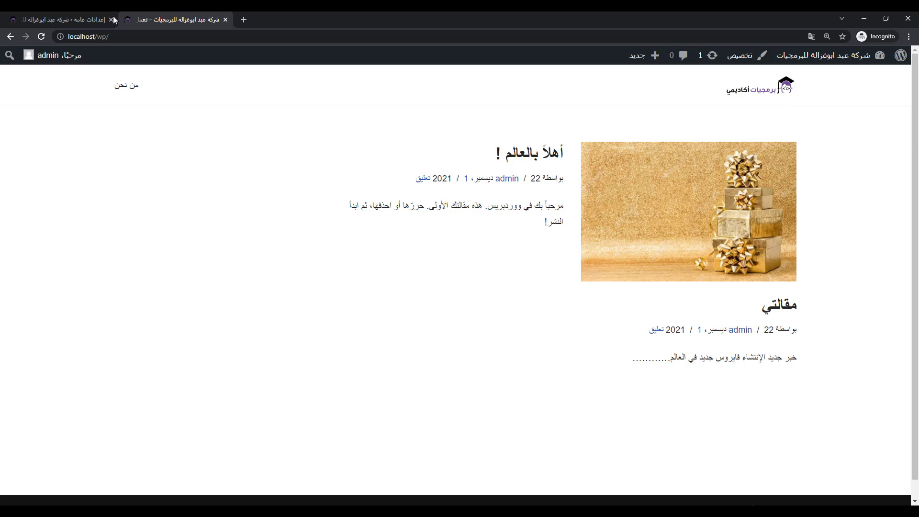
pyautogui.click(101, 19)
pyautogui.click(526, 155)
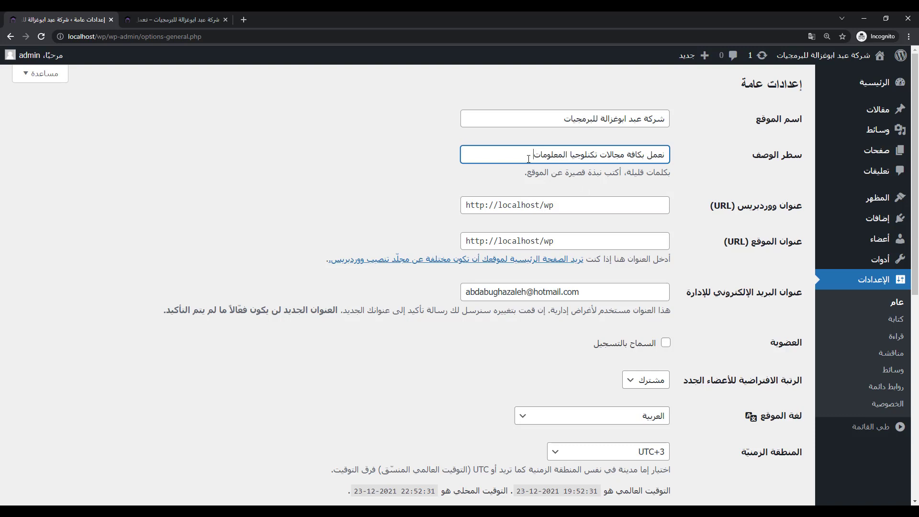
pyautogui.moveTo(528, 159); pyautogui.dragTo(685, 153)
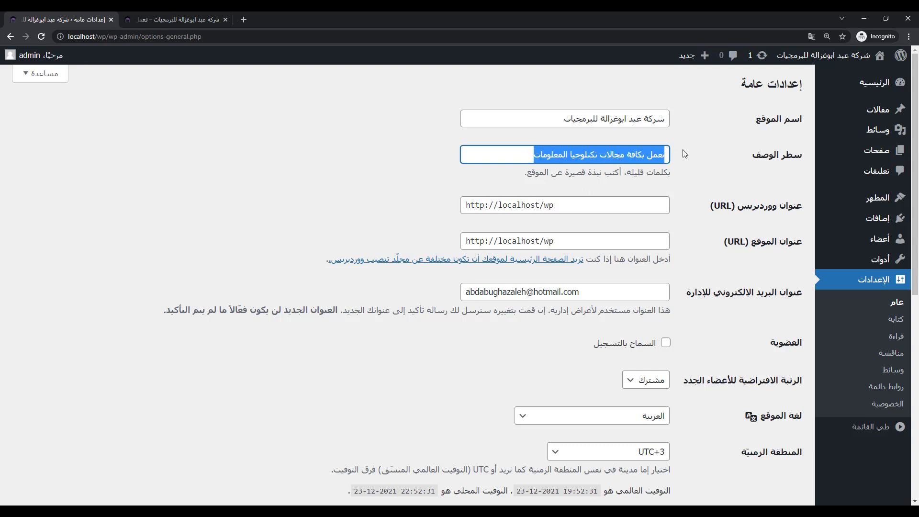
pyautogui.click(689, 146)
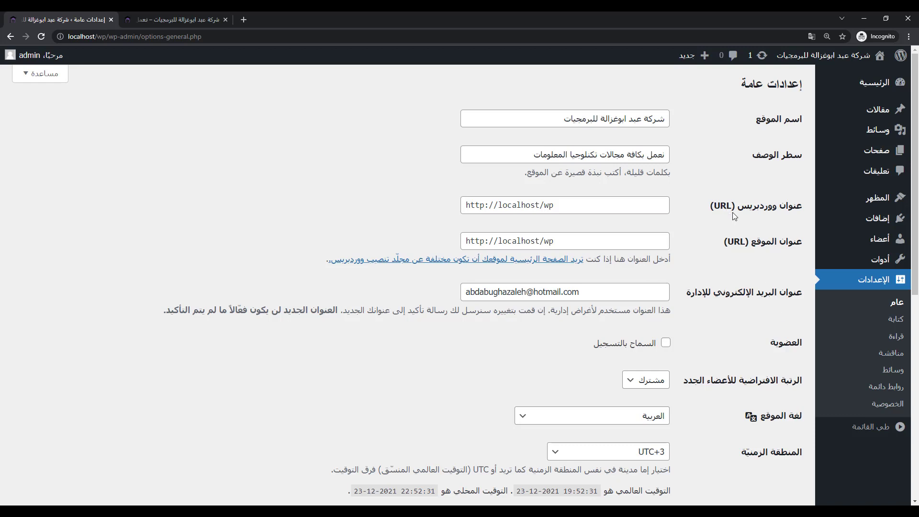
# Step: Examine the WordPress address (URL) in the general settings
pyautogui.moveTo(579, 211); pyautogui.dragTo(416, 220)
pyautogui.click(434, 215)
pyautogui.moveTo(461, 205); pyautogui.dragTo(436, 207)
pyautogui.click(593, 205)
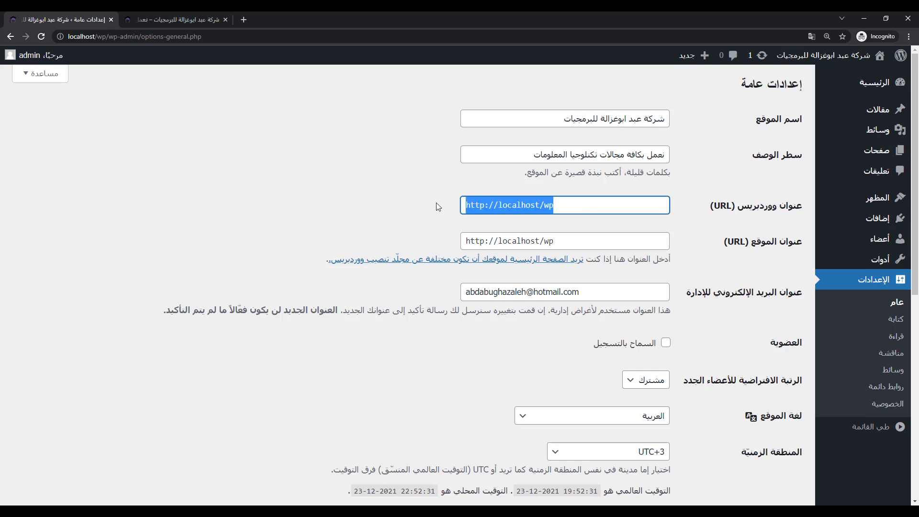
pyautogui.click(609, 206)
pyautogui.moveTo(609, 206); pyautogui.dragTo(436, 219)
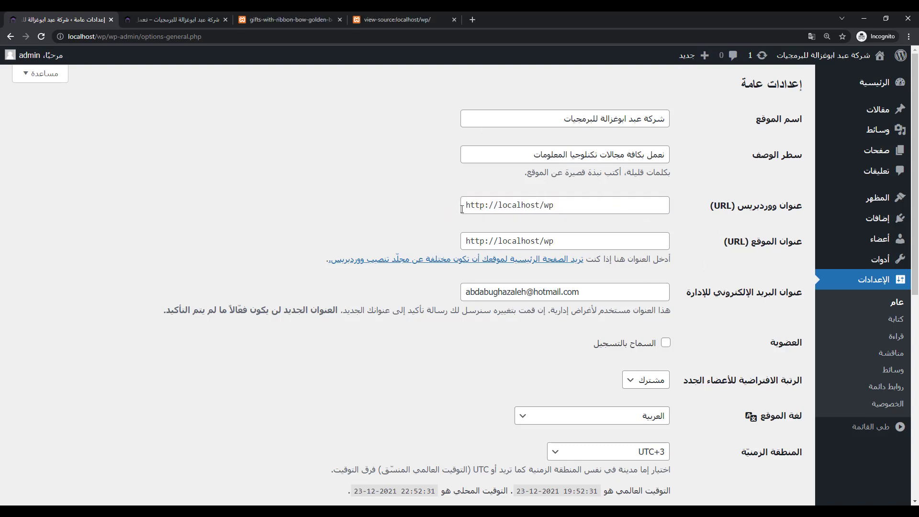
pyautogui.moveTo(463, 209); pyautogui.dragTo(600, 209)
pyautogui.click(600, 210)
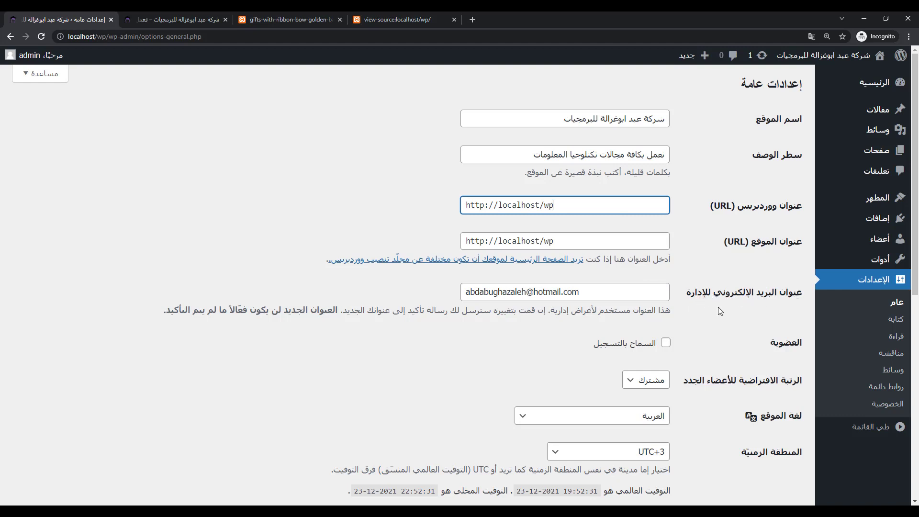
# Step: Examine the administration e-mail address setting and its explanatory note
pyautogui.moveTo(689, 297); pyautogui.dragTo(803, 293)
pyautogui.click(708, 269)
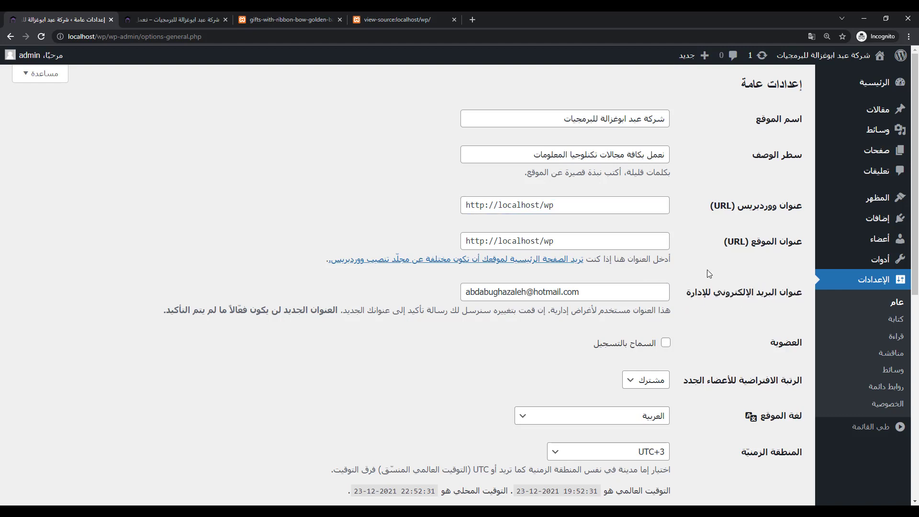
pyautogui.click(584, 291)
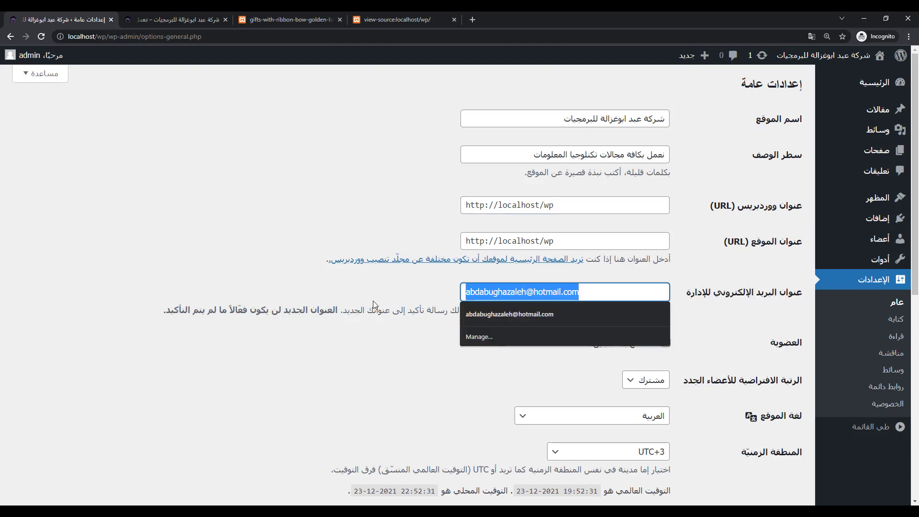
pyautogui.click(372, 301)
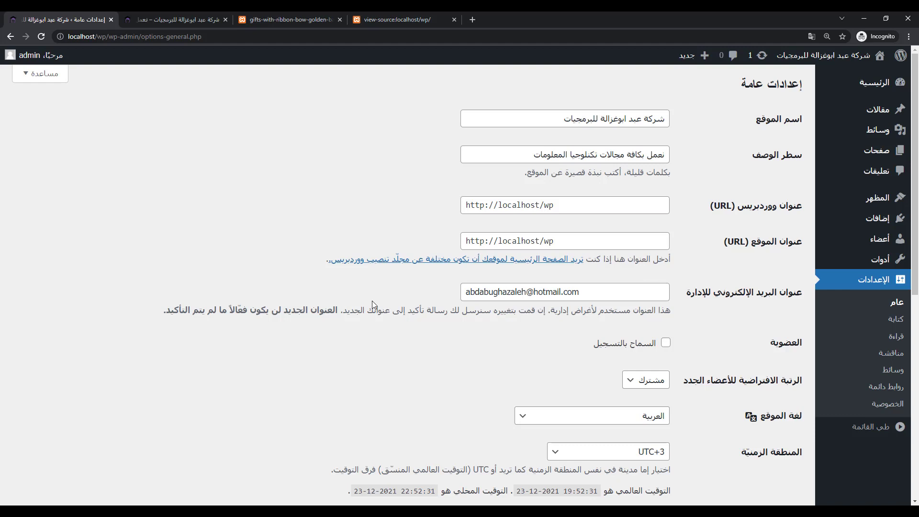
# Step: Allow visitors to register on the site by enabling the membership option السماح بالتسجيل
pyautogui.moveTo(700, 349); pyautogui.dragTo(659, 253)
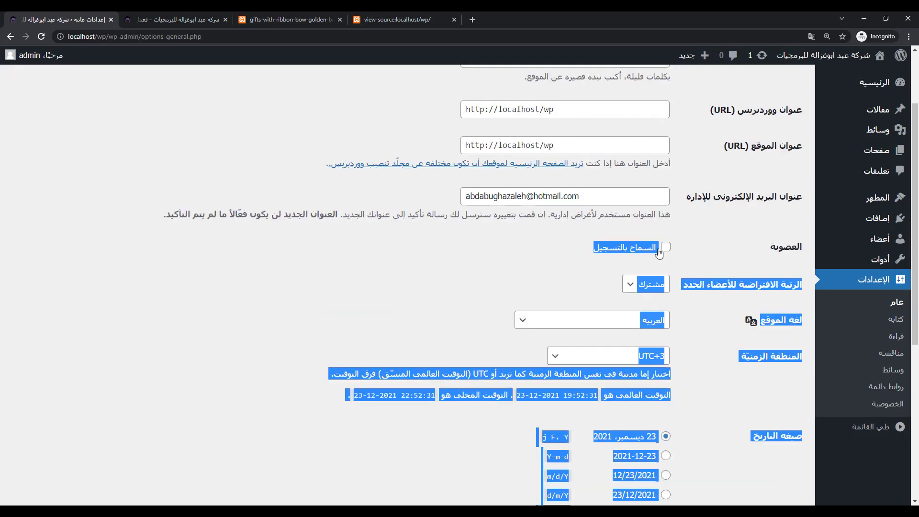
pyautogui.click(556, 253)
pyautogui.click(665, 247)
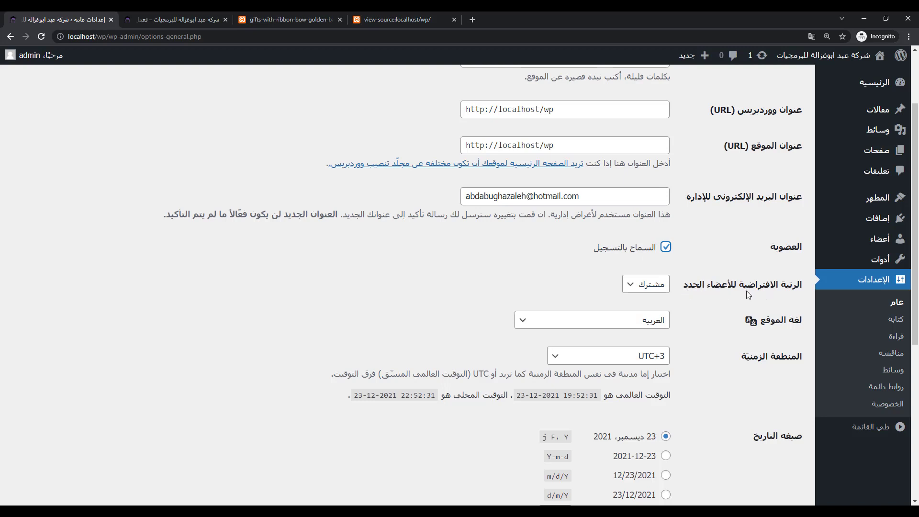
# Step: Review the default roles available for new members, choosing مشترك (Subscriber)
pyautogui.click(652, 285)
pyautogui.click(654, 286)
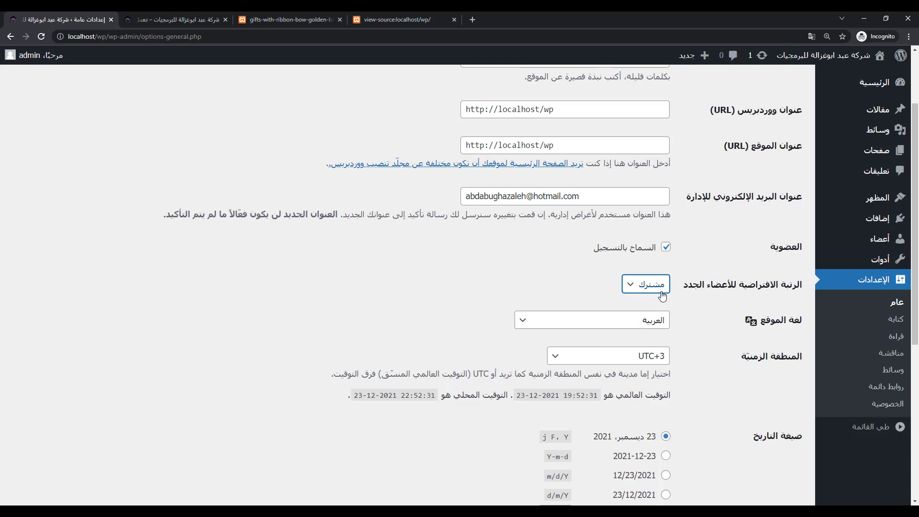
pyautogui.click(652, 295)
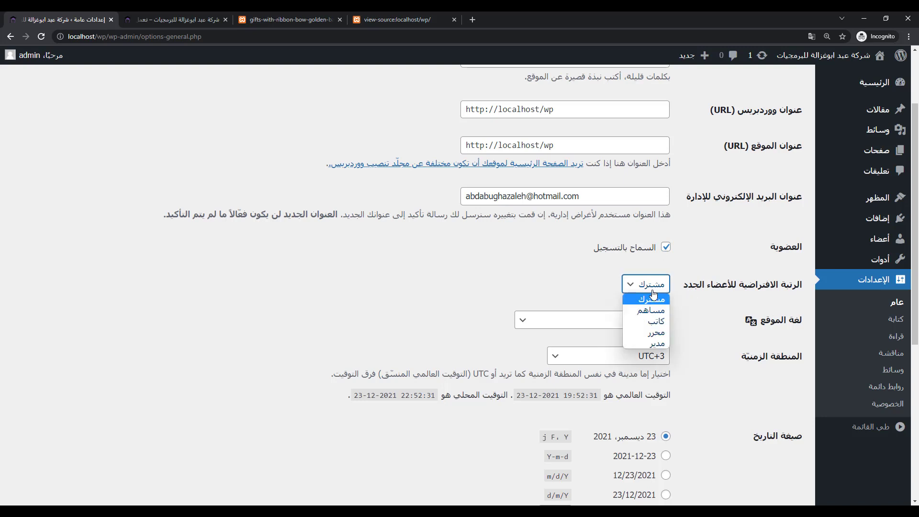
pyautogui.click(653, 292)
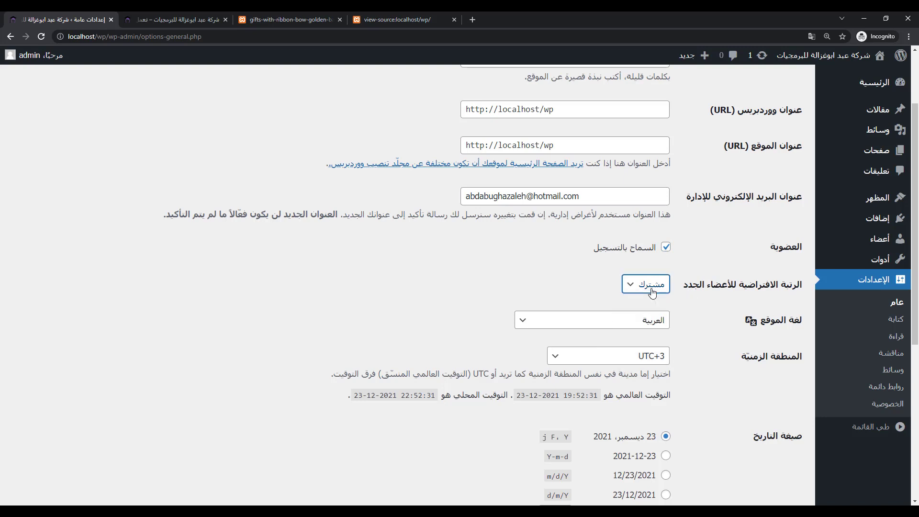
pyautogui.click(652, 290)
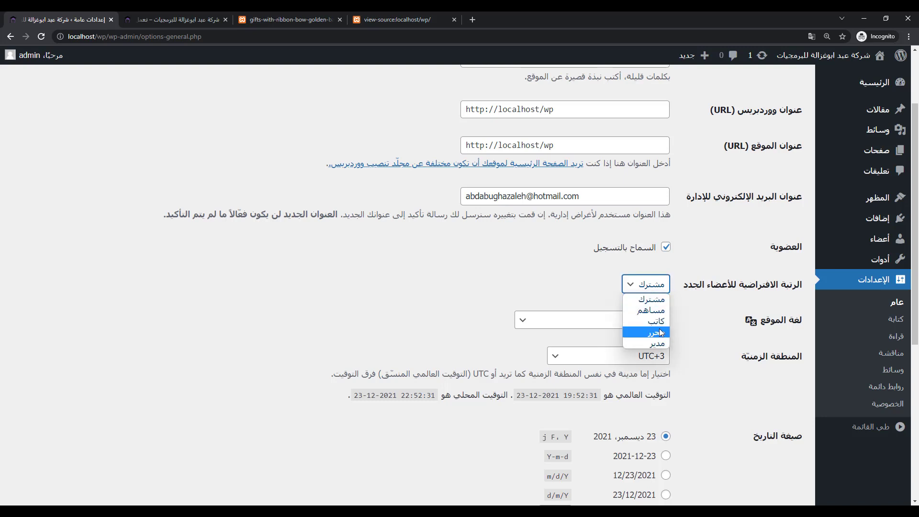
pyautogui.click(652, 300)
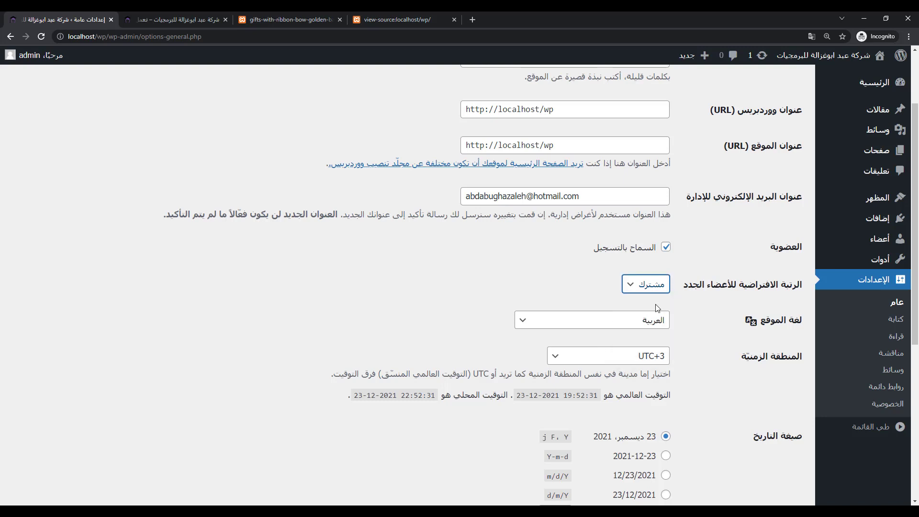
pyautogui.click(683, 288)
pyautogui.click(660, 290)
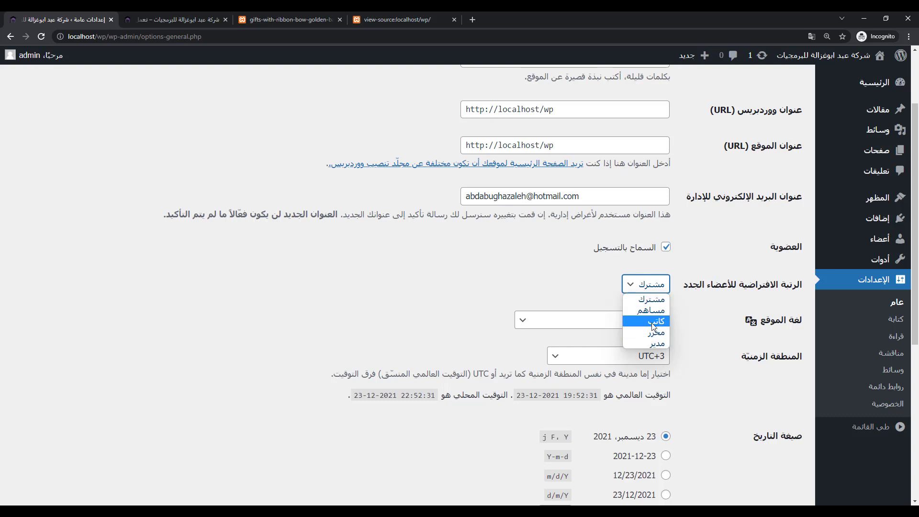
pyautogui.click(655, 285)
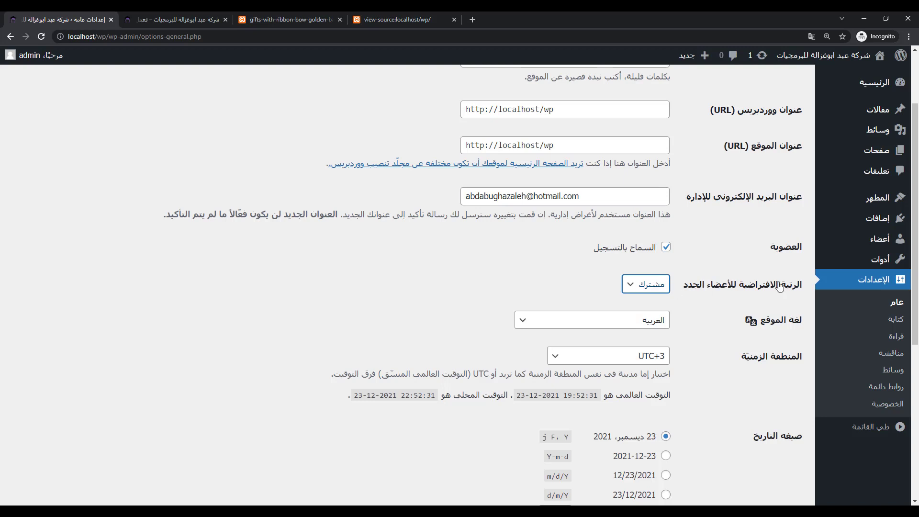
pyautogui.click(644, 288)
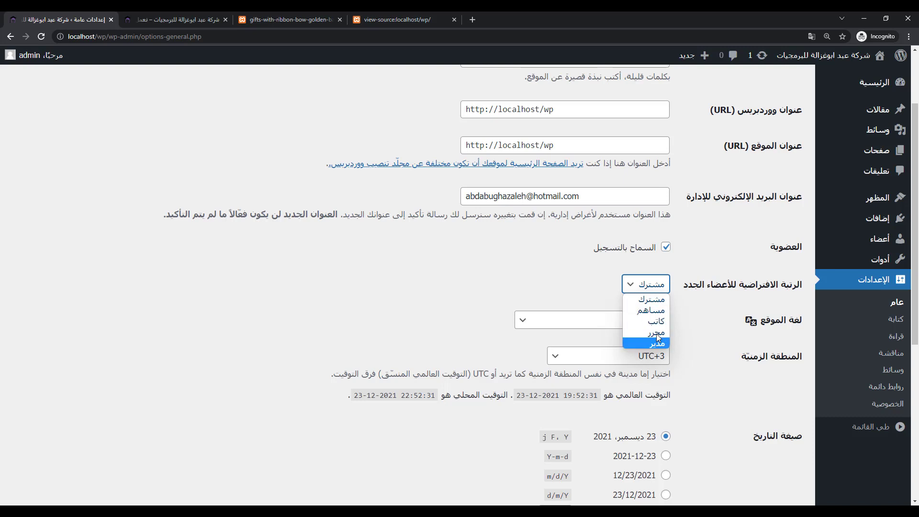
pyautogui.click(654, 302)
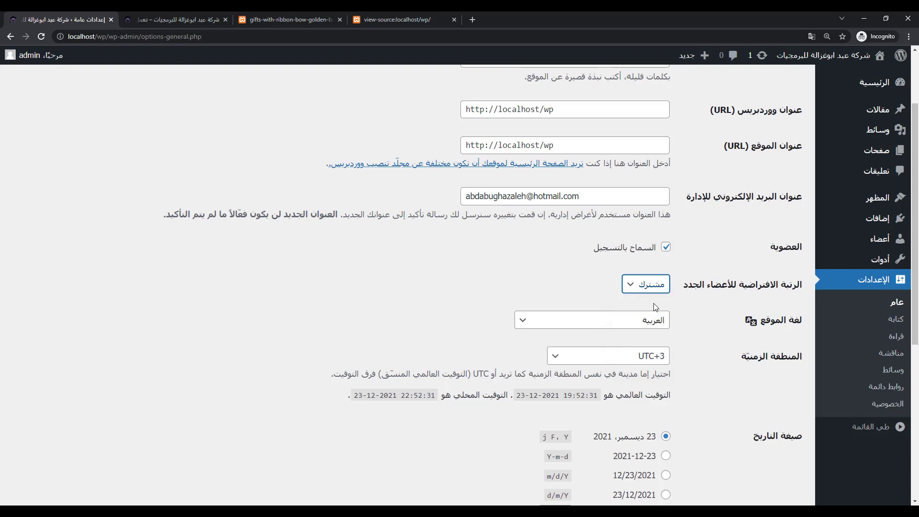
pyautogui.click(592, 292)
# Step: Set the site language to English (United States)
pyautogui.scroll(-1, 725, 328)
pyautogui.click(664, 281)
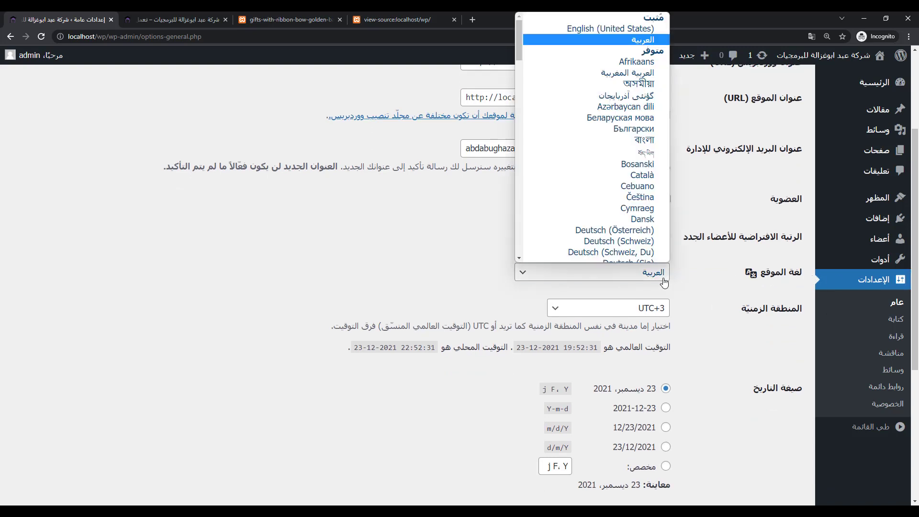
pyautogui.click(664, 281)
pyautogui.click(725, 280)
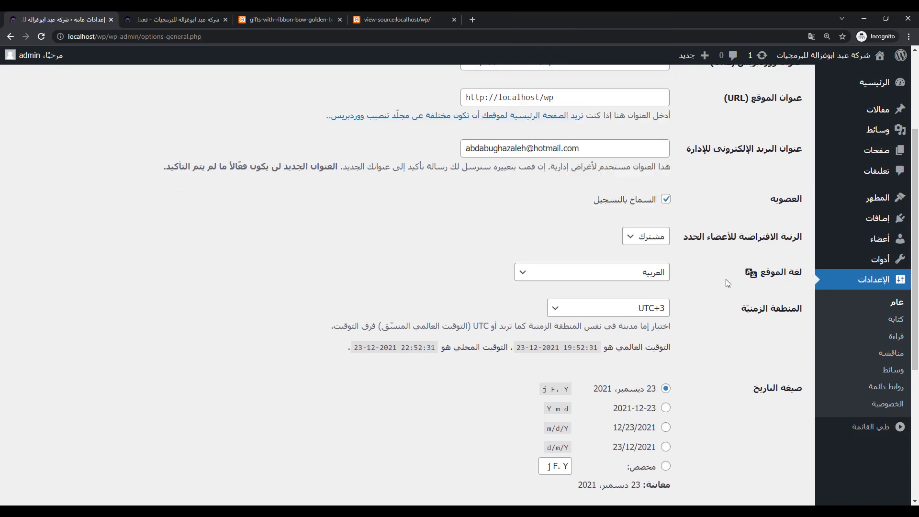
pyautogui.click(657, 274)
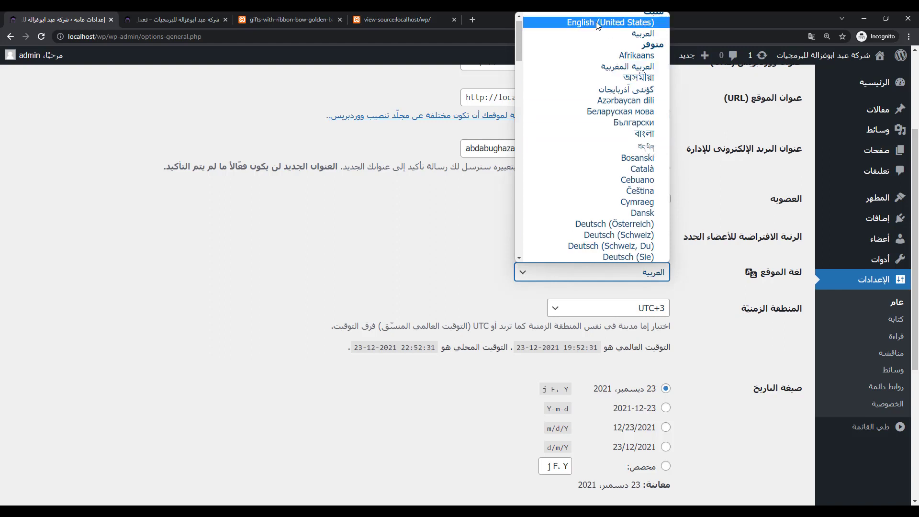
pyautogui.click(597, 23)
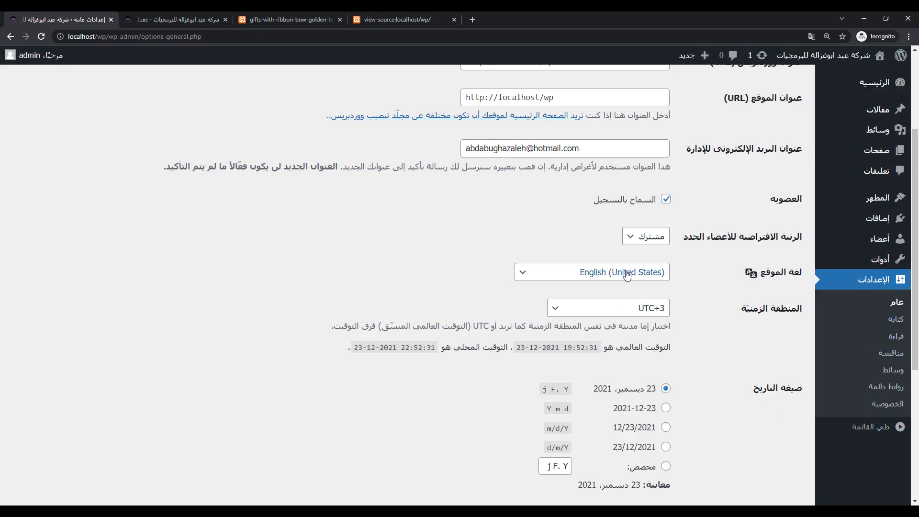
# Step: Examine the timezone setting and its description of universal and local time
pyautogui.scroll(-3, 616, 280)
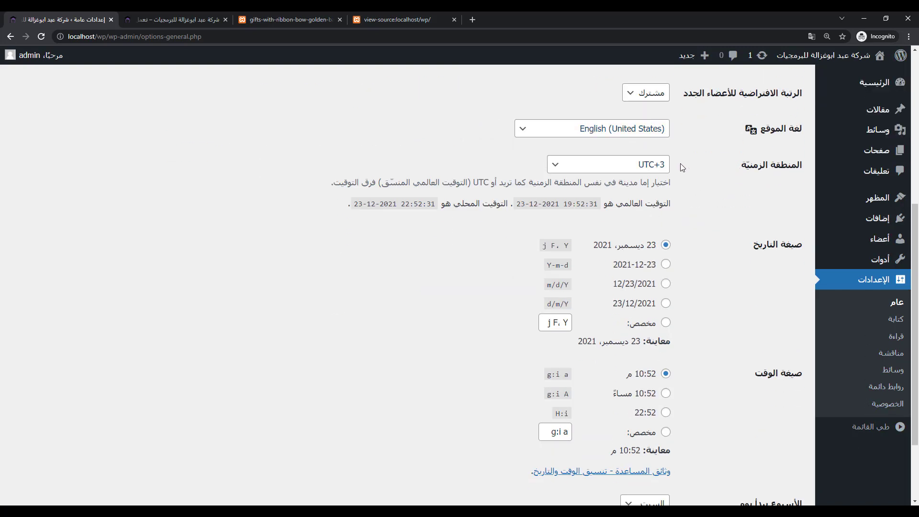
pyautogui.click(647, 164)
pyautogui.click(648, 164)
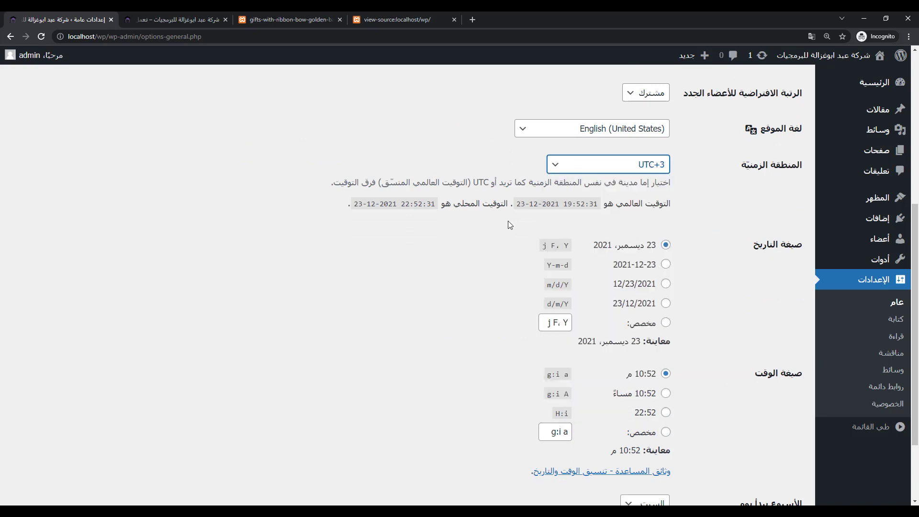
pyautogui.moveTo(335, 194); pyautogui.dragTo(694, 176)
pyautogui.click(704, 191)
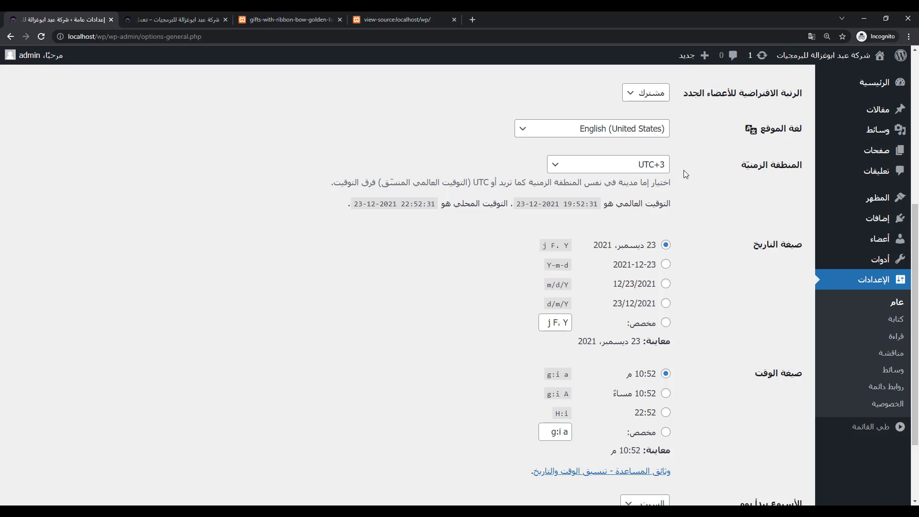
pyautogui.click(658, 166)
pyautogui.click(659, 167)
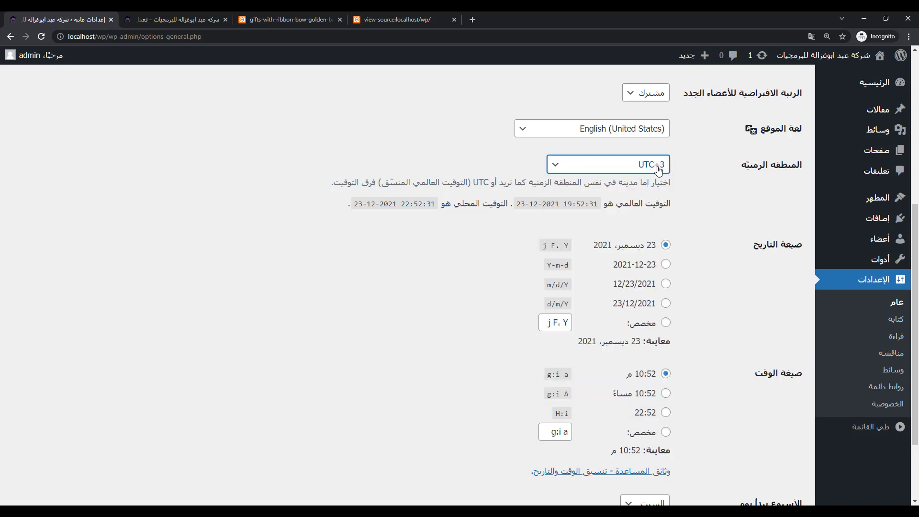
# Step: Read the note below the timezone field comparing universal time with local time
pyautogui.click(463, 171)
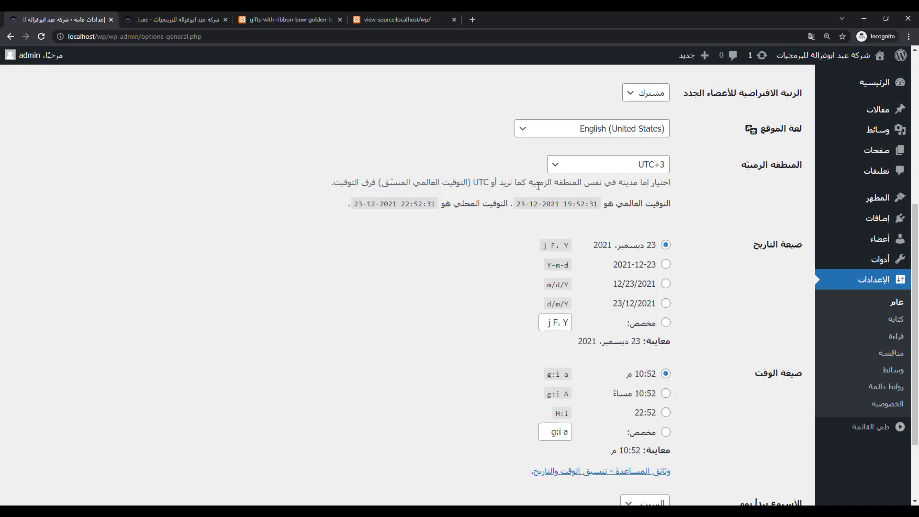
pyautogui.moveTo(359, 206); pyautogui.dragTo(681, 168)
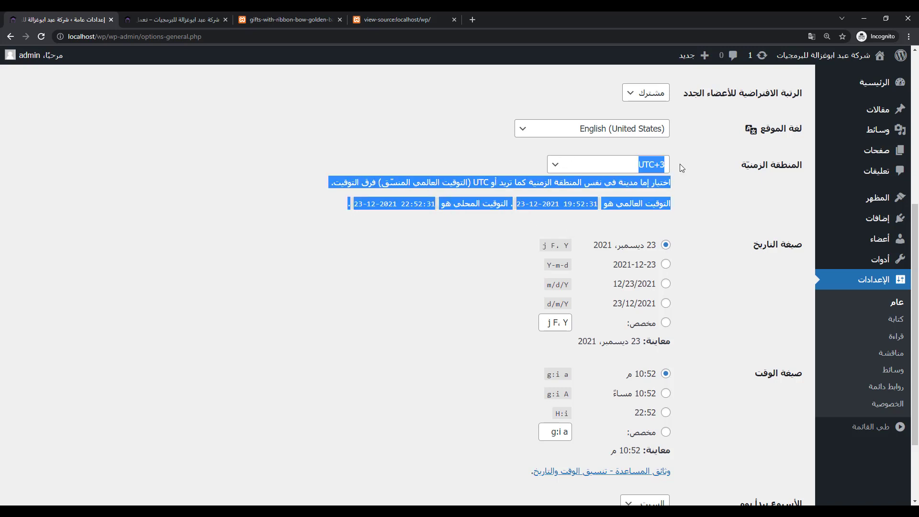
pyautogui.click(791, 180)
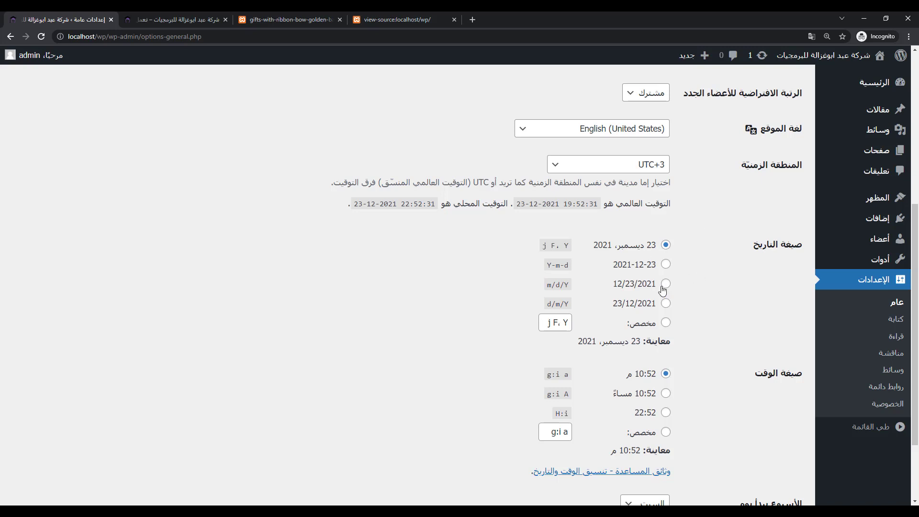
# Step: Try the listed date formats and set the date format to m/d/Y
pyautogui.moveTo(588, 254); pyautogui.dragTo(661, 253)
pyautogui.click(702, 230)
pyautogui.click(640, 266)
pyautogui.click(652, 287)
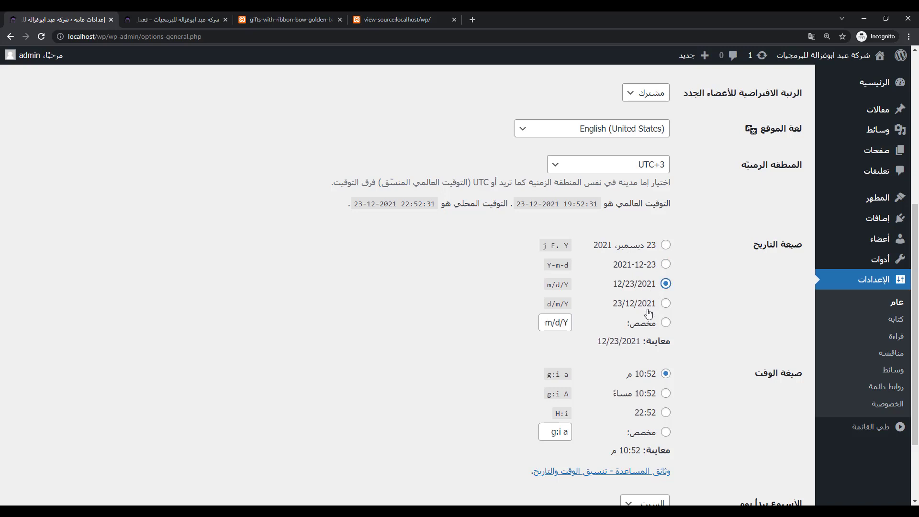
pyautogui.click(647, 306)
pyautogui.click(644, 251)
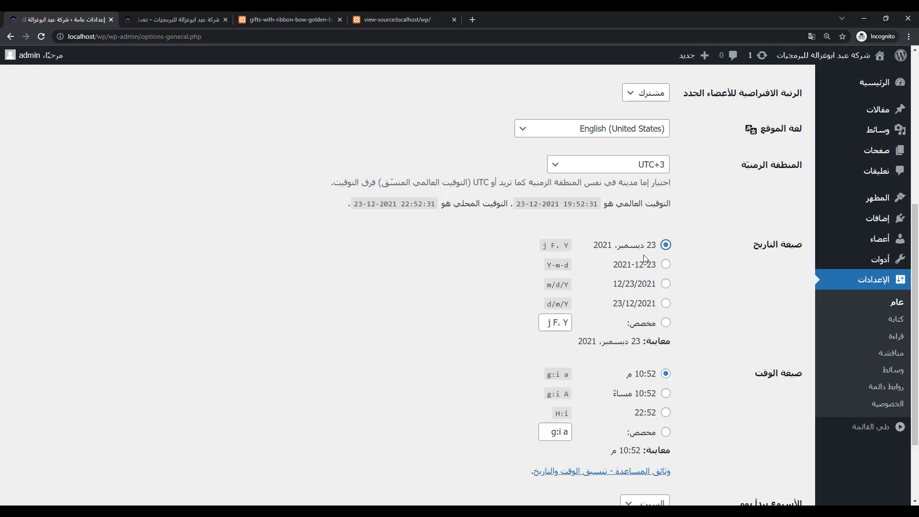
pyautogui.click(642, 286)
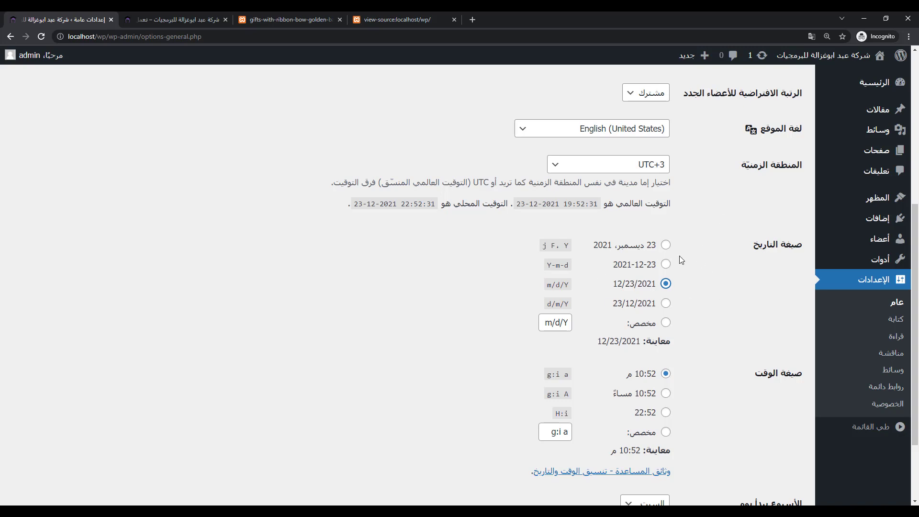
# Step: View the post dates on the site's home page, closing the developer tools there, and return to the general settings
pyautogui.click(197, 14)
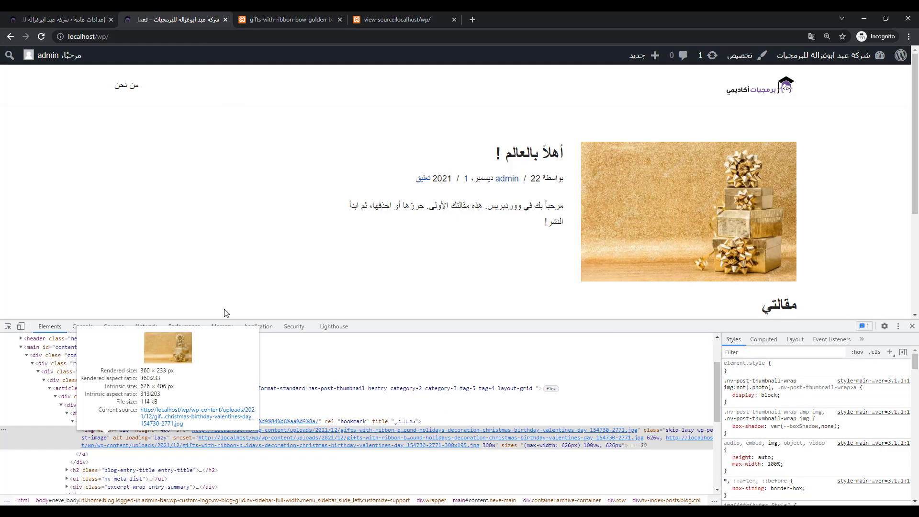
pyautogui.click(912, 326)
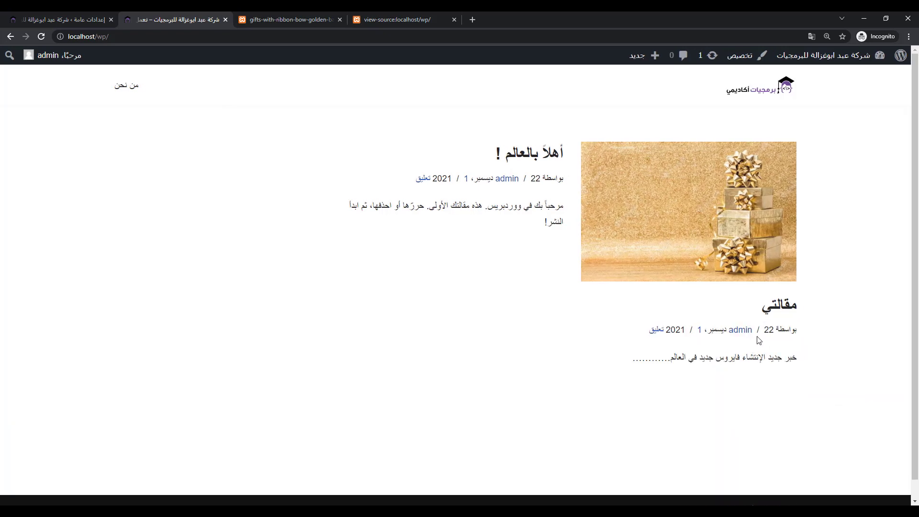
pyautogui.click(62, 19)
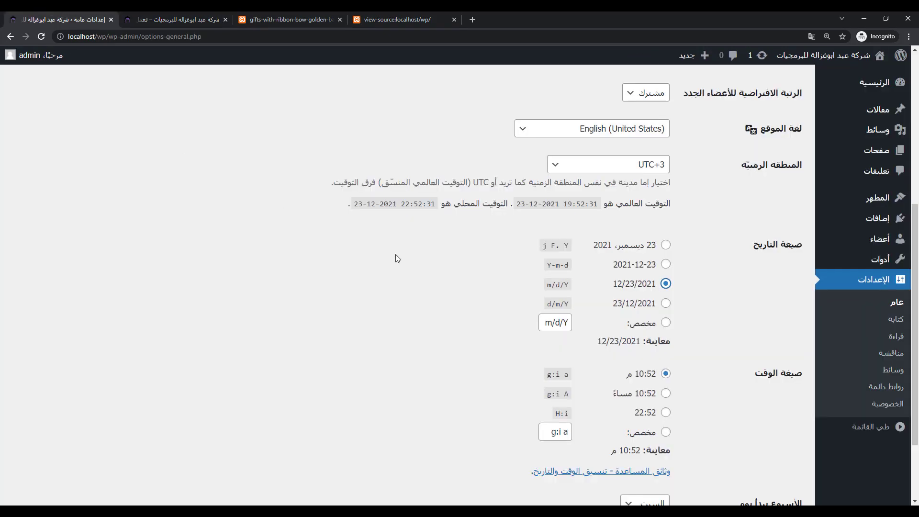
# Step: Save the general settings and reload the home page to check the language and the post dates
pyautogui.scroll(-2, 654, 374)
pyautogui.click(204, 18)
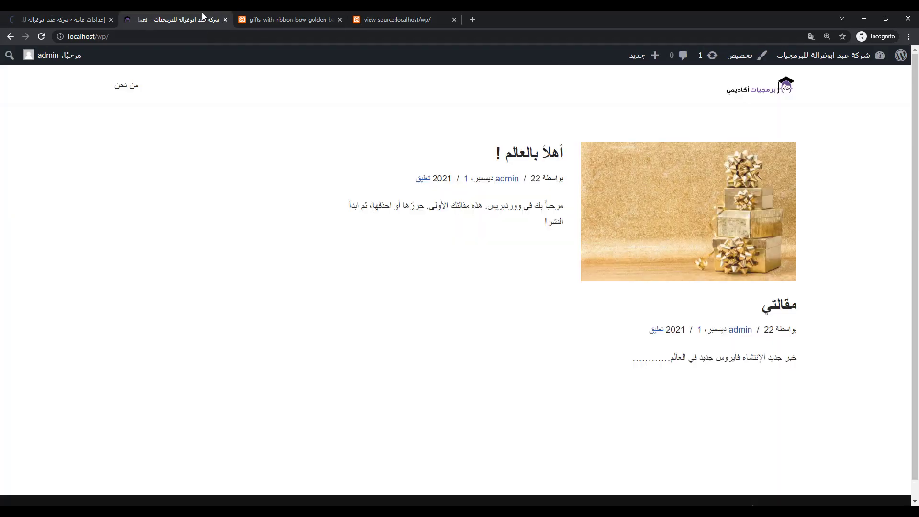
pyautogui.click(41, 36)
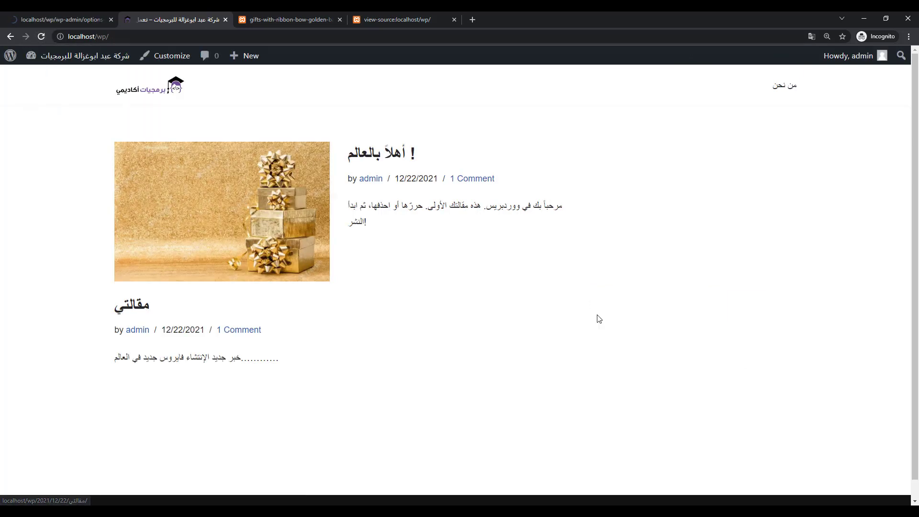
pyautogui.moveTo(162, 330); pyautogui.dragTo(197, 330)
pyautogui.tripleClick(172, 333)
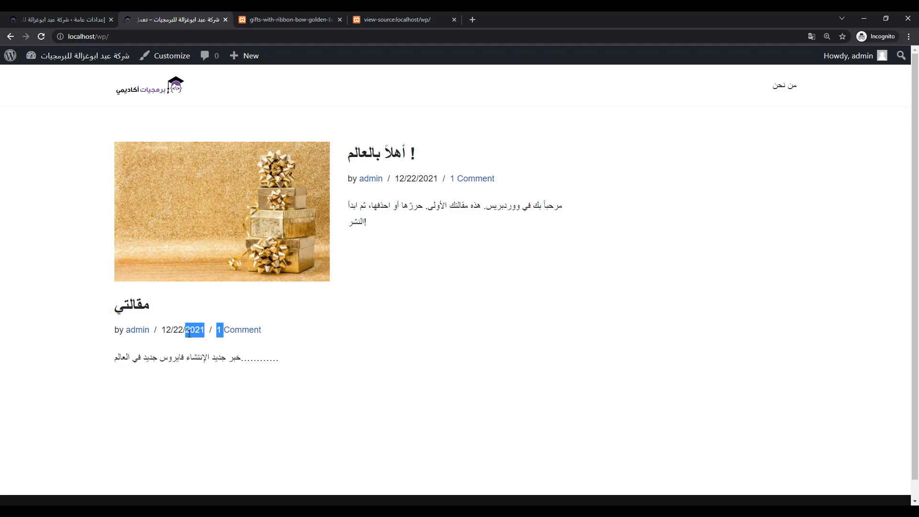
pyautogui.click(172, 334)
pyautogui.doubleClick(185, 334)
pyautogui.click(109, 114)
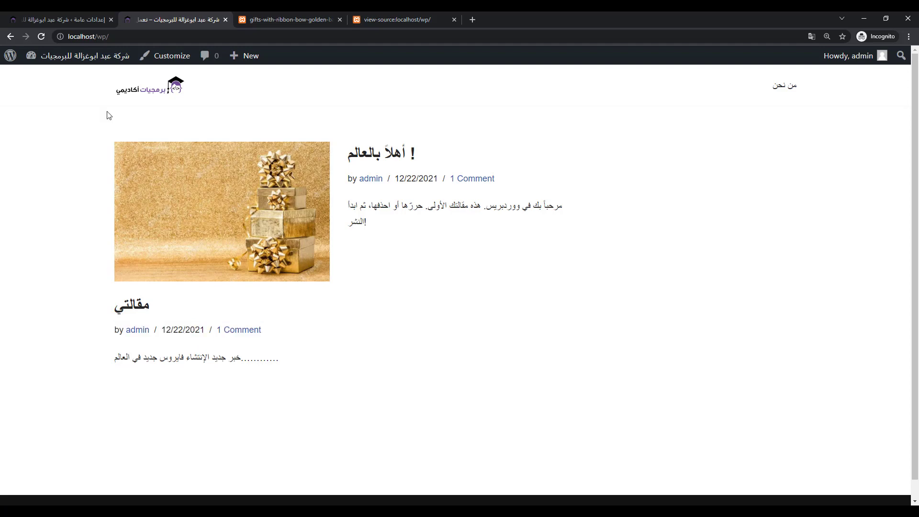
# Step: Set the date format to j F، Y (day, month name, year) and save the general settings
pyautogui.click(57, 18)
pyautogui.scroll(-8, 709, 379)
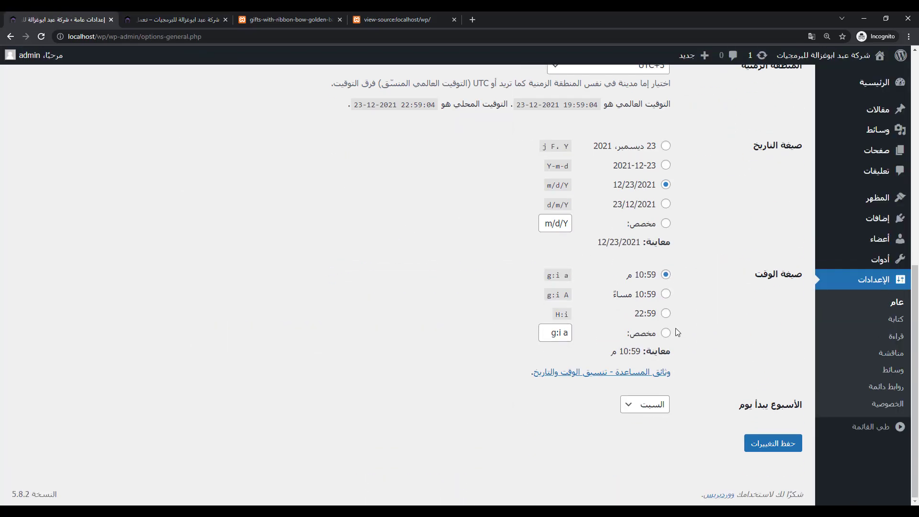
pyautogui.click(666, 166)
pyautogui.click(665, 146)
pyautogui.click(773, 444)
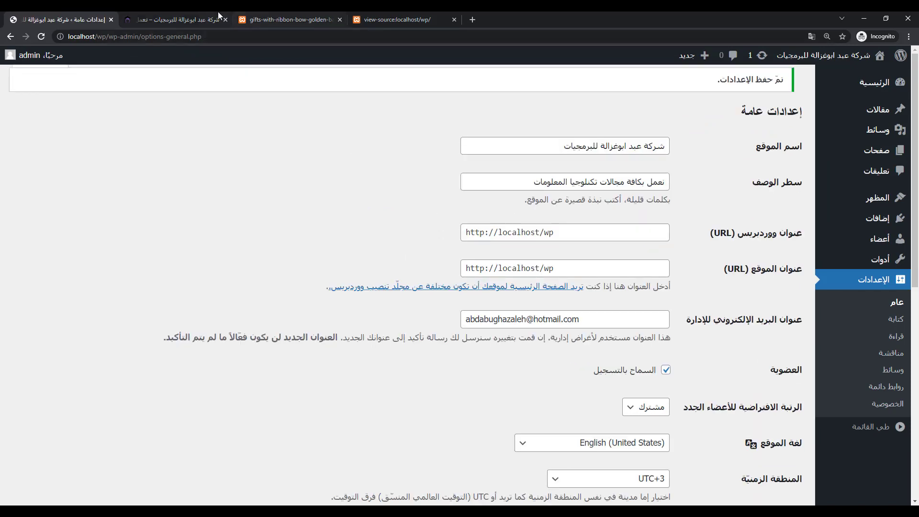
# Step: Reload the site's home page and check how the date is written under each post title
pyautogui.click(175, 20)
pyautogui.click(50, 57)
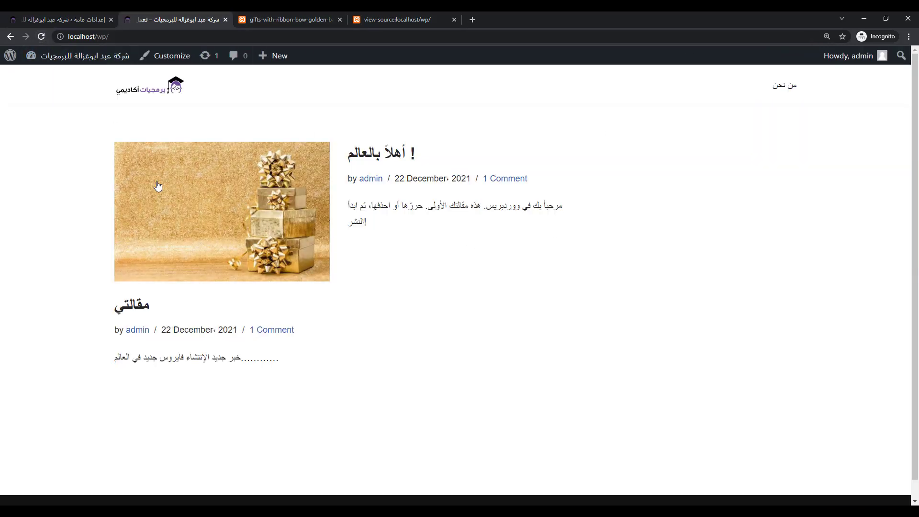
pyautogui.hotkey('ctrl', 'a')
pyautogui.click(625, 358)
pyautogui.doubleClick(175, 332)
pyautogui.click(263, 339)
# Step: Return to the general settings and review the site language, date format and time format options
pyautogui.click(62, 19)
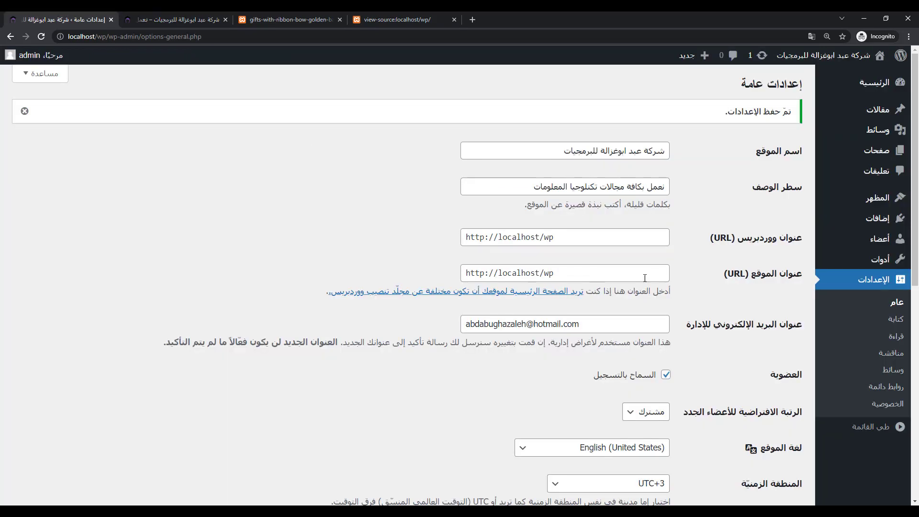
pyautogui.scroll(-8, 650, 277)
pyautogui.scroll(5, 649, 278)
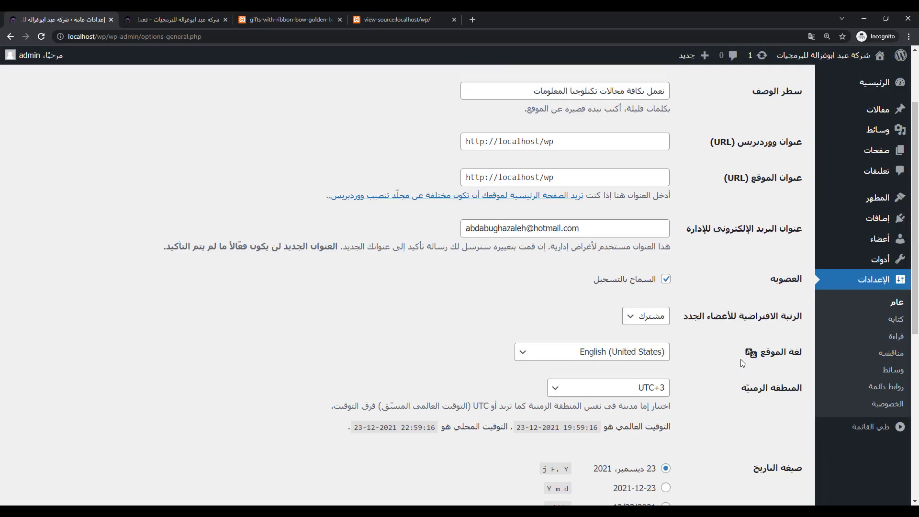
pyautogui.click(663, 352)
pyautogui.click(663, 353)
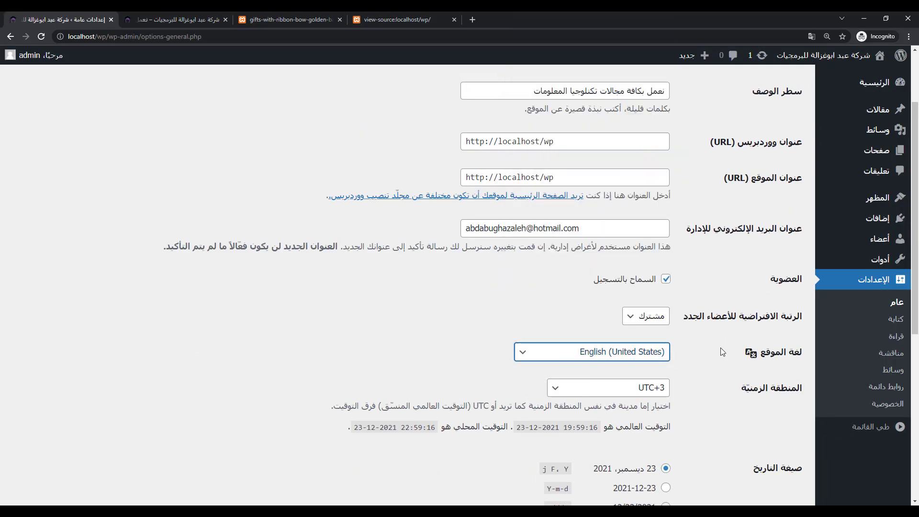
pyautogui.scroll(-1, 701, 345)
pyautogui.scroll(-5, 699, 343)
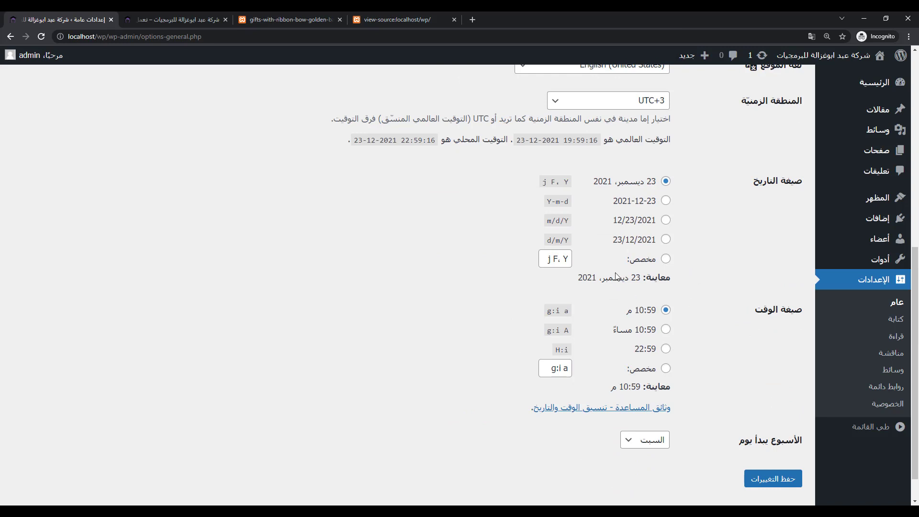
pyautogui.scroll(-1, 739, 314)
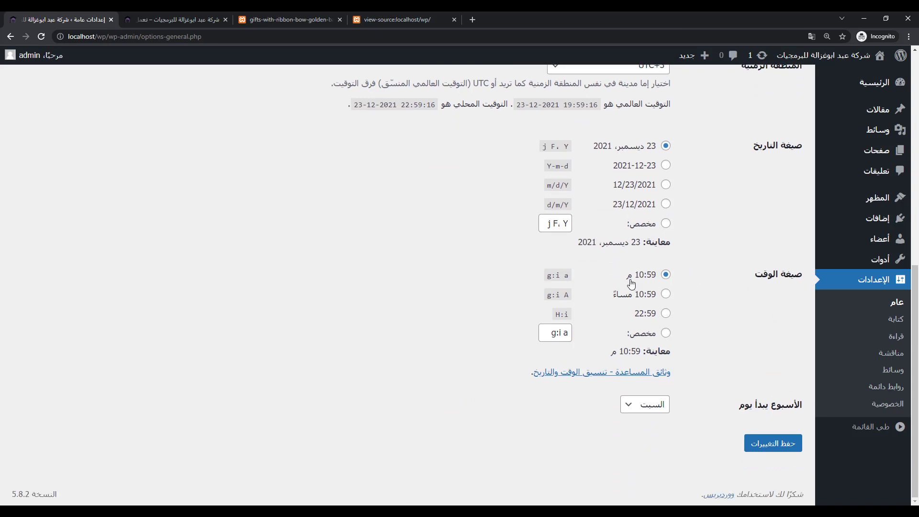
# Step: Choose the time format g:i A, look at the home page, and return to the general settings
pyautogui.moveTo(631, 282); pyautogui.dragTo(621, 280)
pyautogui.click(625, 296)
pyautogui.click(158, 19)
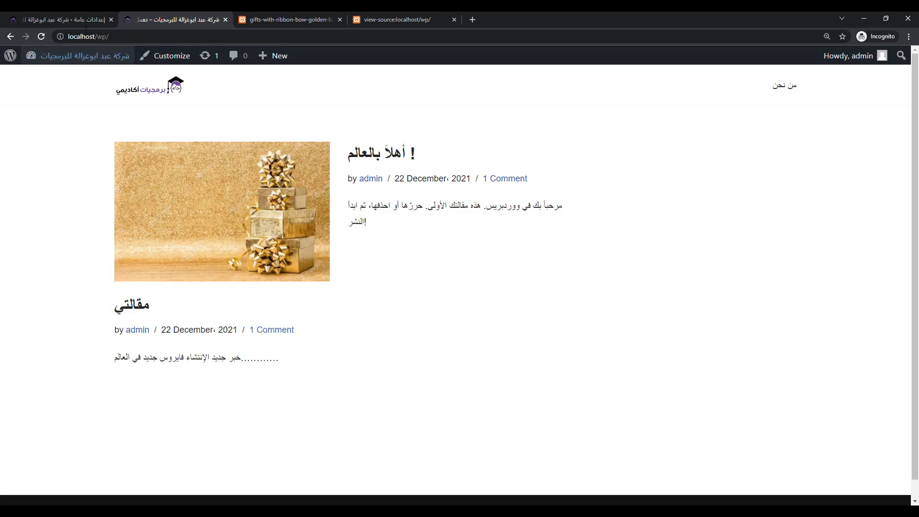
pyautogui.click(60, 19)
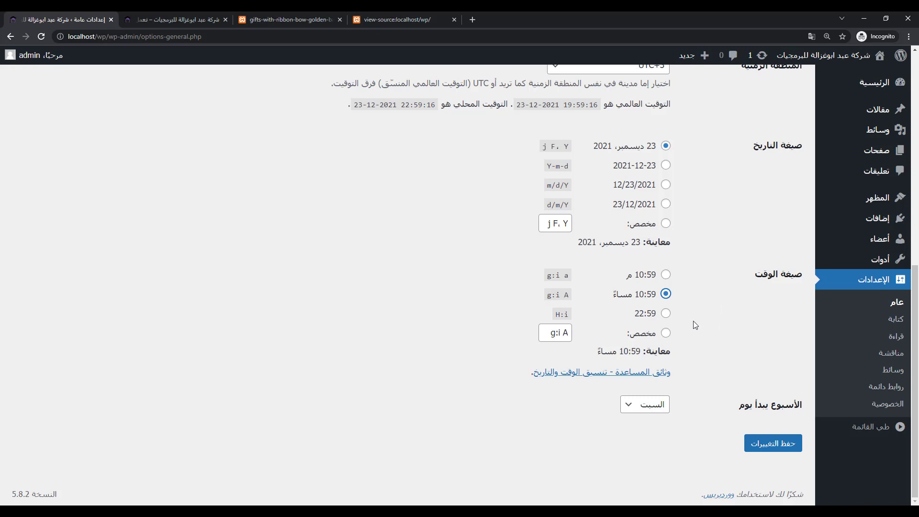
# Step: Try the g:i A, custom and H:i time formats, settling on g:i a
pyautogui.click(666, 275)
pyautogui.click(666, 295)
pyautogui.click(666, 333)
pyautogui.click(544, 338)
pyautogui.click(666, 294)
pyautogui.click(665, 313)
pyautogui.click(666, 274)
pyautogui.moveTo(615, 276); pyautogui.dragTo(682, 277)
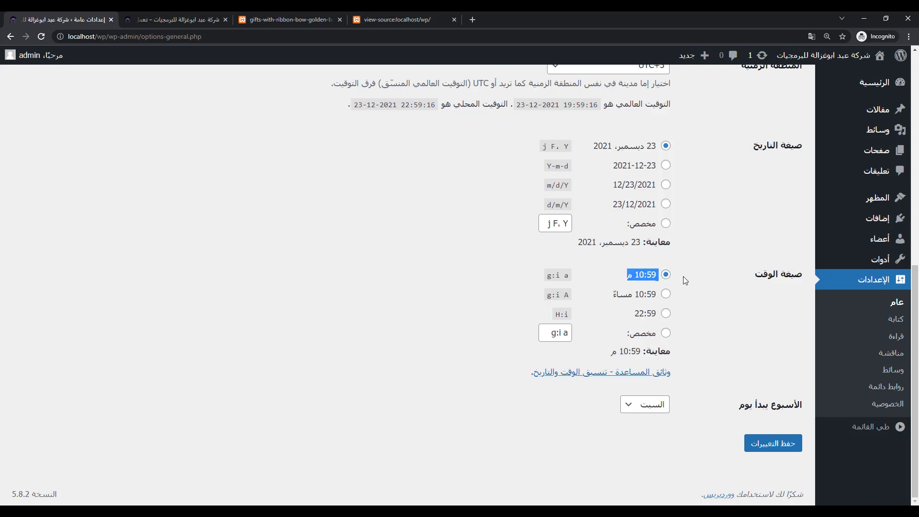
pyautogui.click(718, 353)
# Step: Look through the days available as the start of the week and choose الأحد (Sunday)
pyautogui.click(665, 408)
pyautogui.click(666, 406)
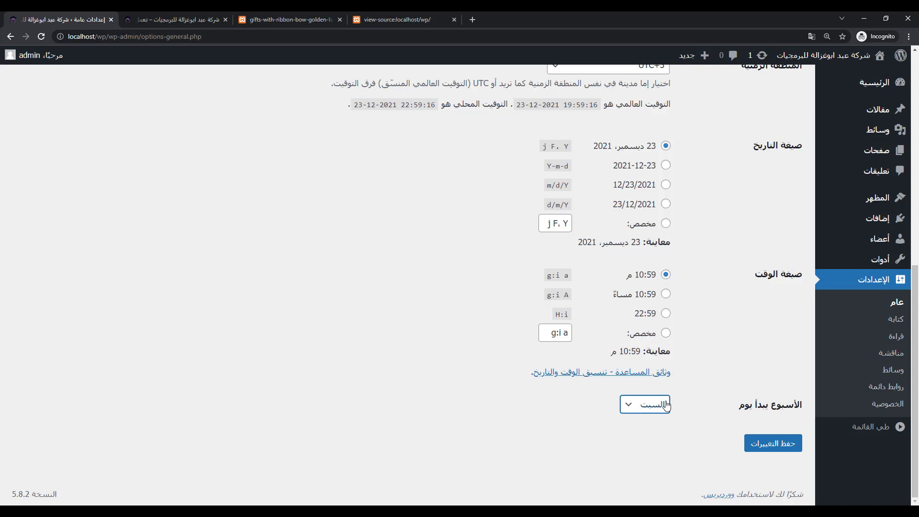
pyautogui.click(666, 405)
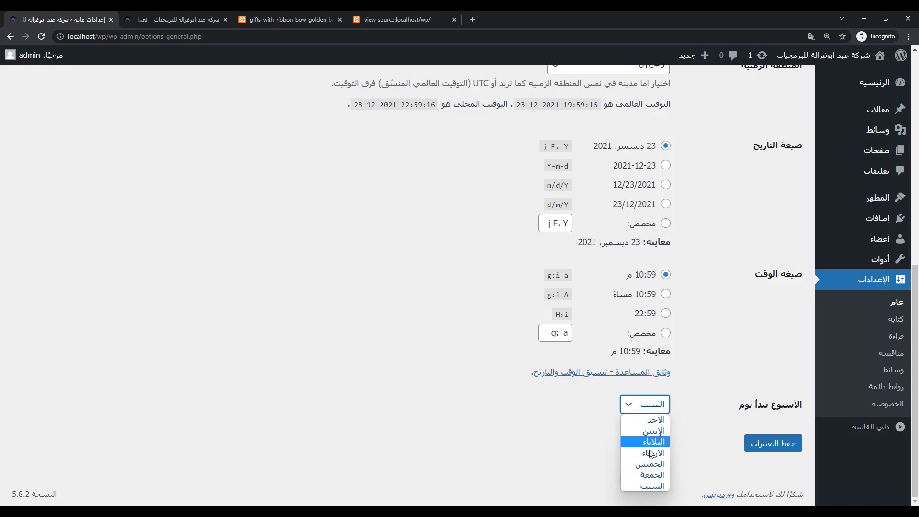
pyautogui.click(661, 487)
pyautogui.click(665, 408)
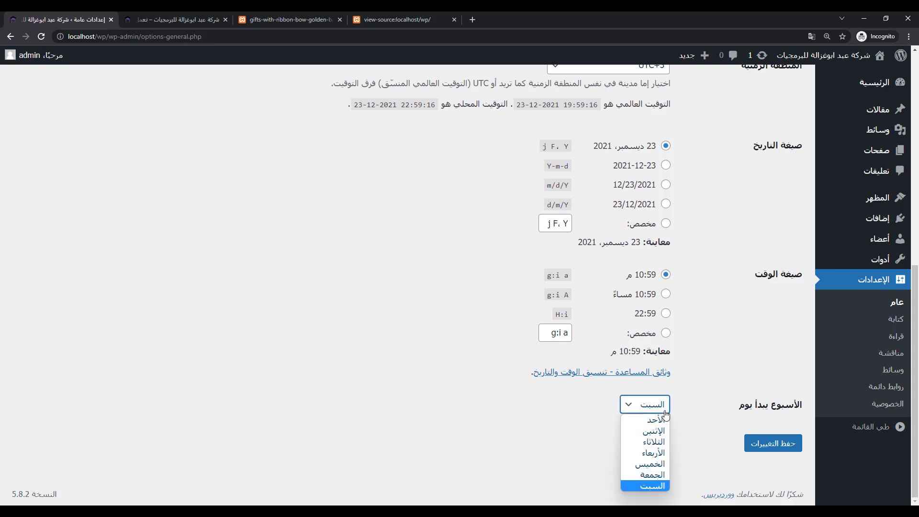
pyautogui.click(661, 421)
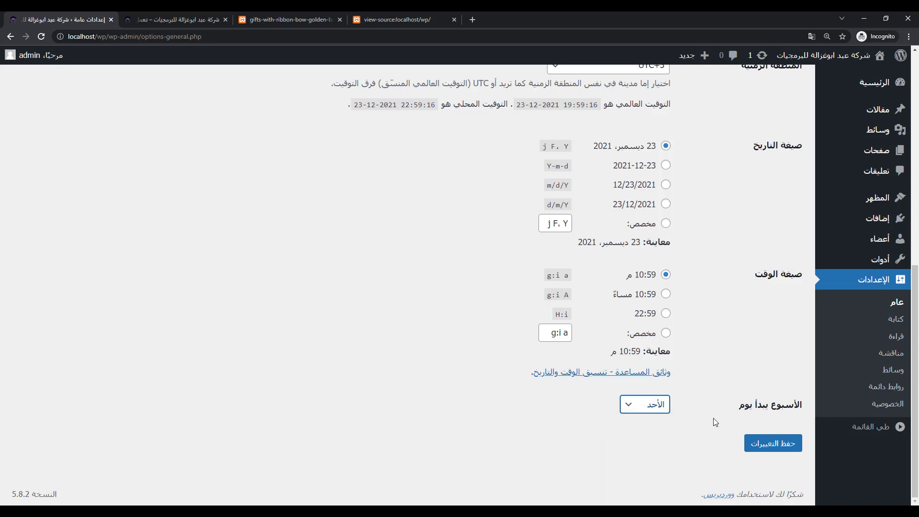
# Step: Try السبت (Saturday), الأحد (Sunday) and الإثنين (Monday) as the first day of the week
pyautogui.click(659, 406)
pyautogui.click(659, 486)
pyautogui.click(660, 408)
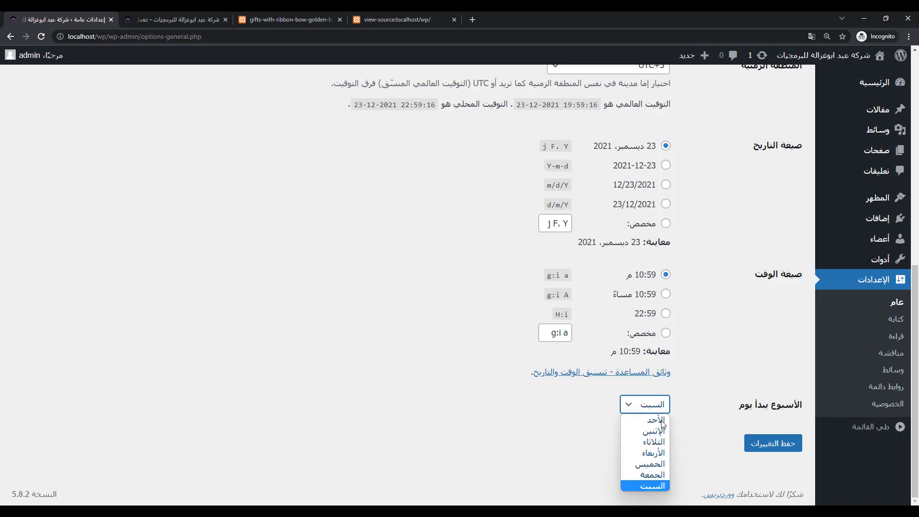
pyautogui.click(659, 424)
pyautogui.click(657, 408)
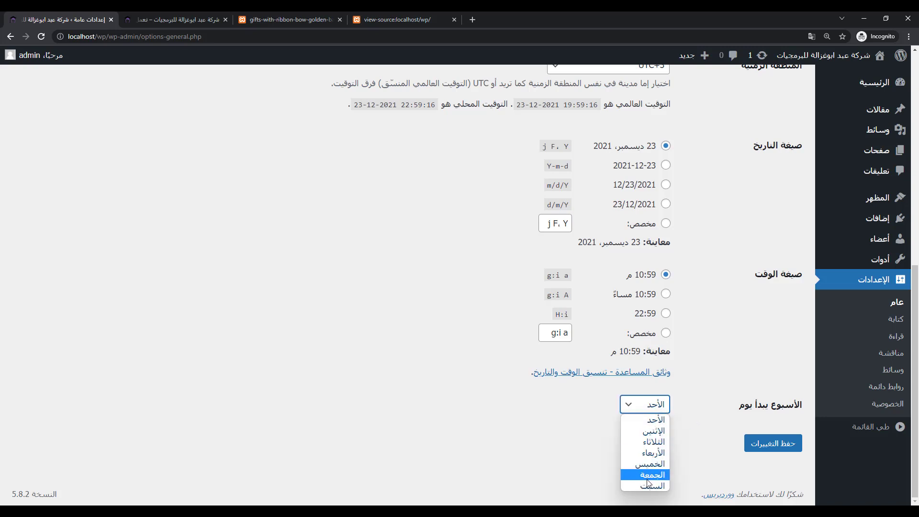
pyautogui.click(653, 485)
pyautogui.click(657, 411)
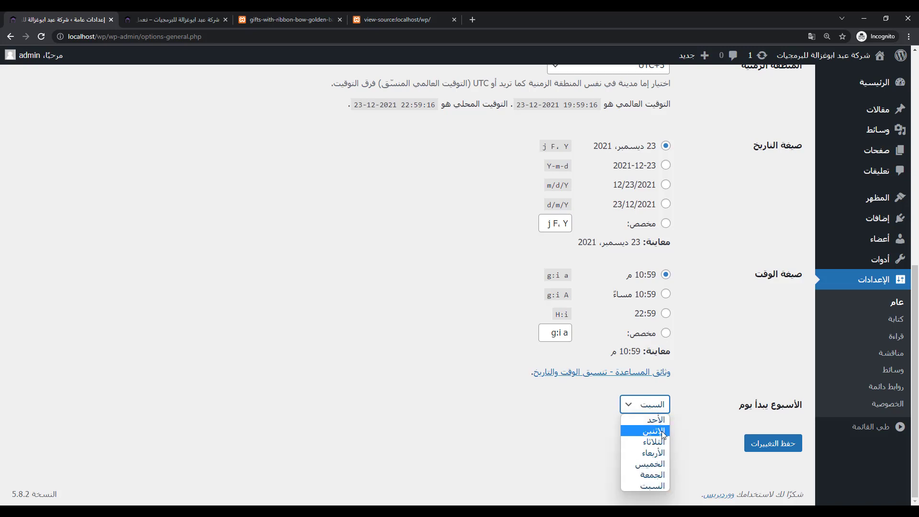
pyautogui.click(662, 433)
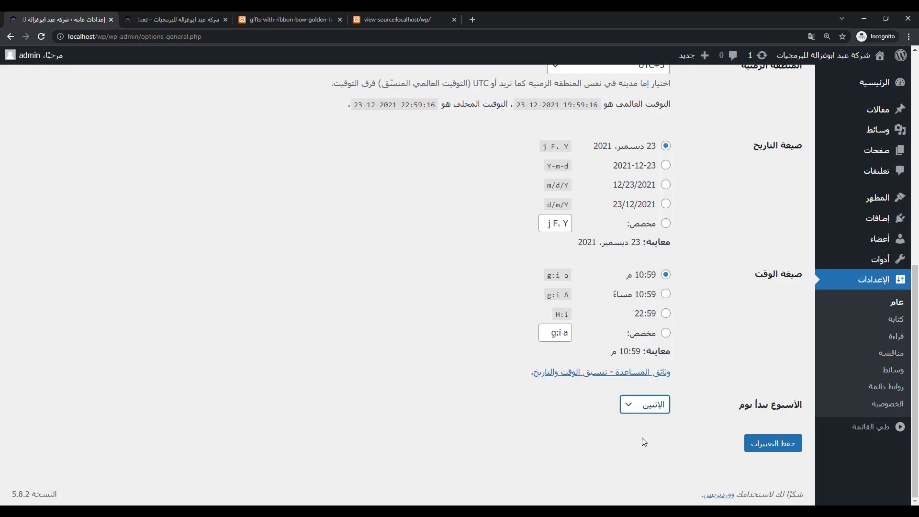
# Step: Set the first day of the week to السبت (Saturday) and save the general settings
pyautogui.click(658, 407)
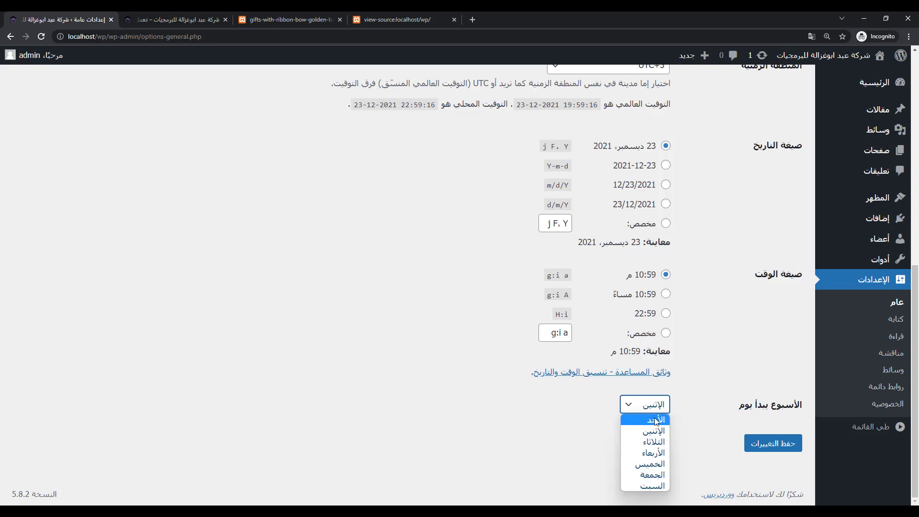
pyautogui.click(652, 485)
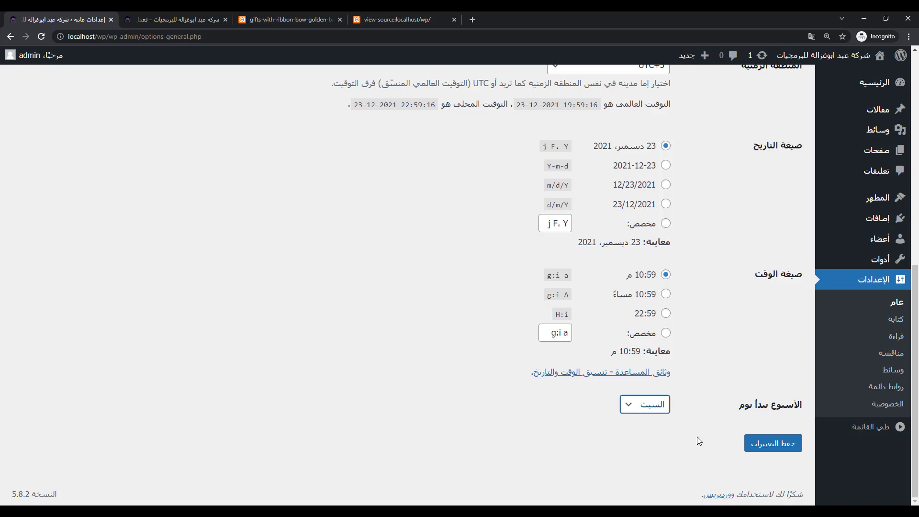
pyautogui.click(770, 440)
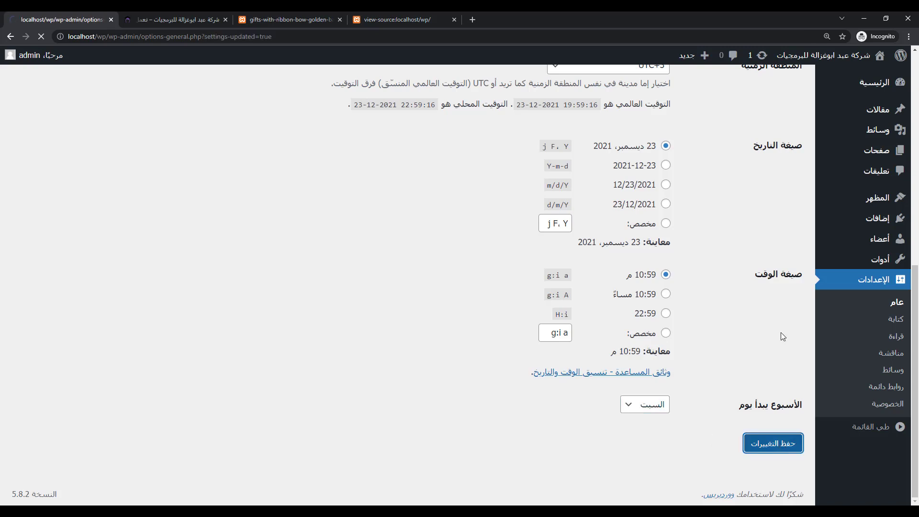